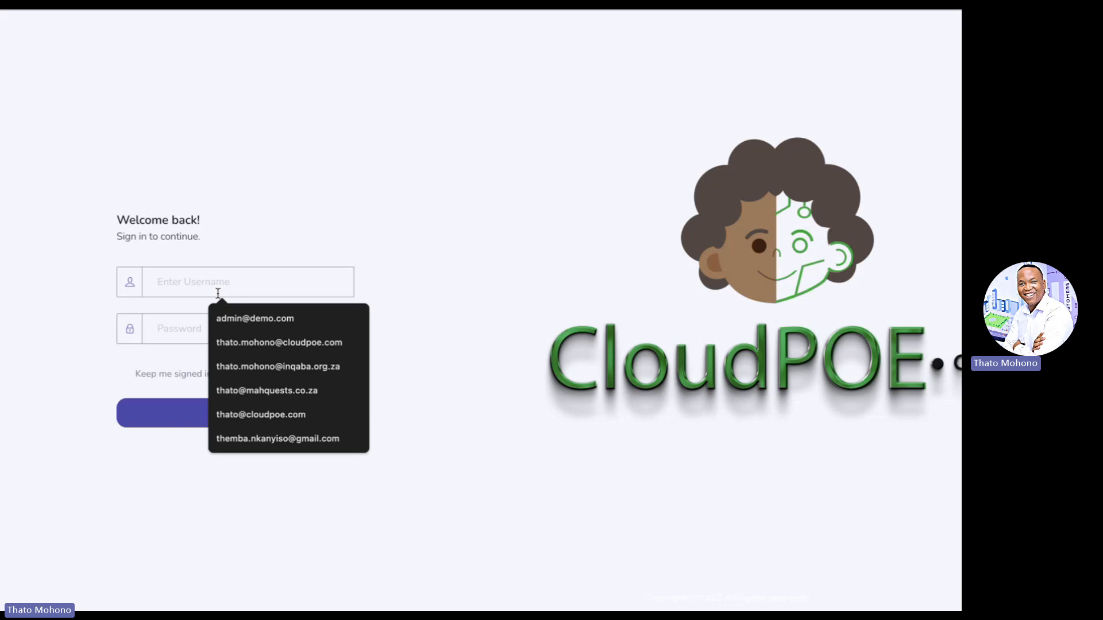
- Sign in with the saved administrator account's autofilled username and password
{"action": "left_click", "coordinate": [218, 294]}
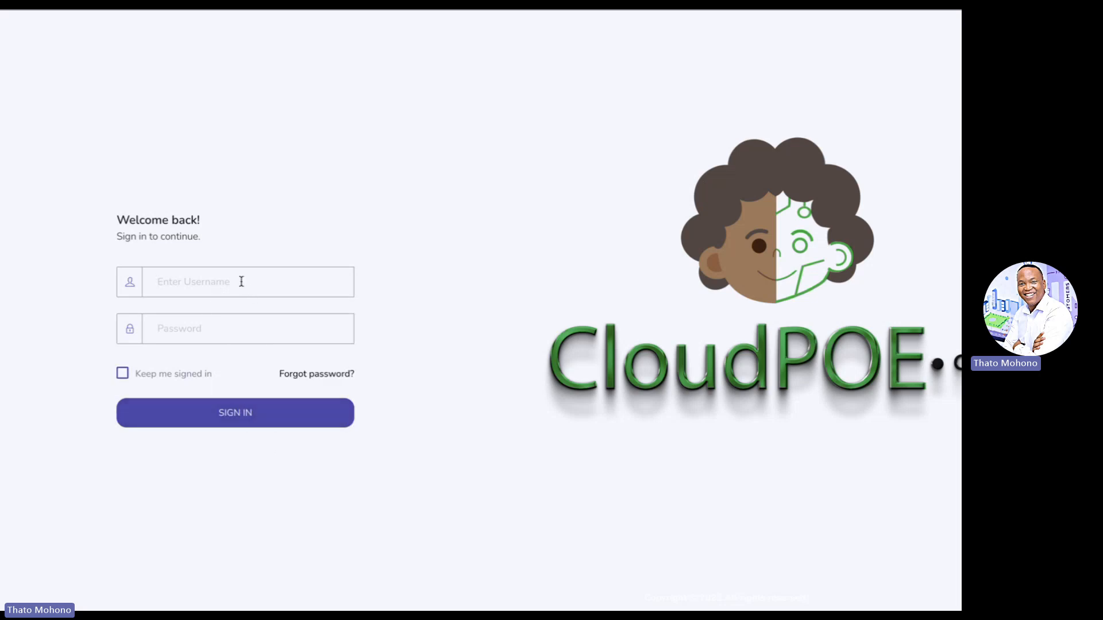
{"action": "type", "text": "inf"}
{"action": "key", "text": "Down"}
{"action": "key", "text": "Down"}
{"action": "key", "text": "Down"}
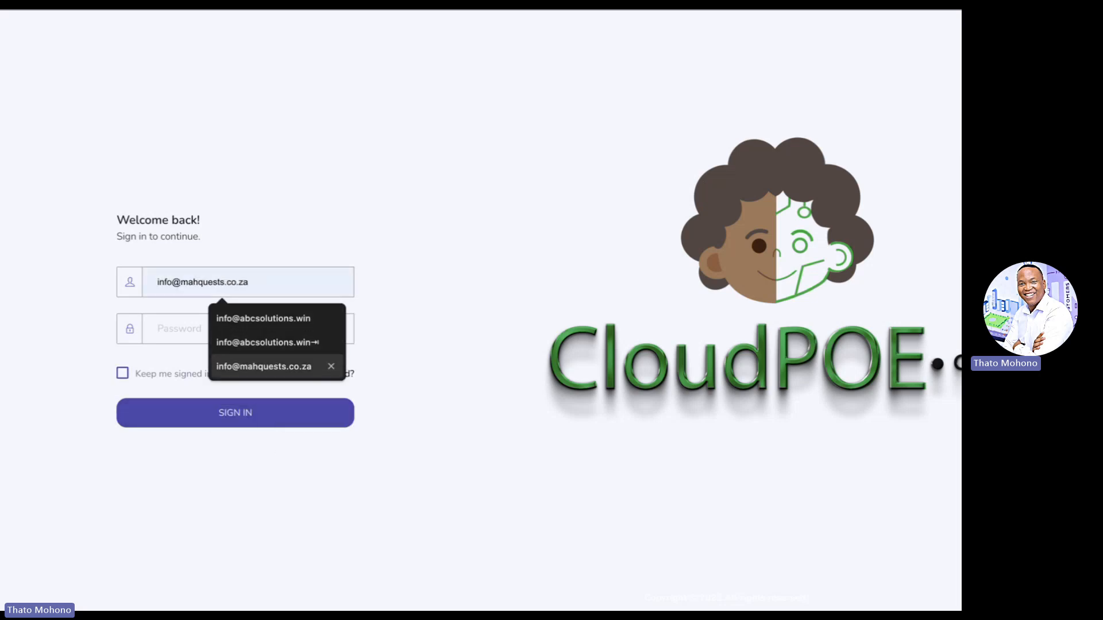
{"action": "key", "text": "Return"}
{"action": "key", "text": "ctrl+a"}
{"action": "key", "text": "ctrl+c"}
{"action": "key", "text": "Tab"}
{"action": "key", "text": "ctrl+v"}
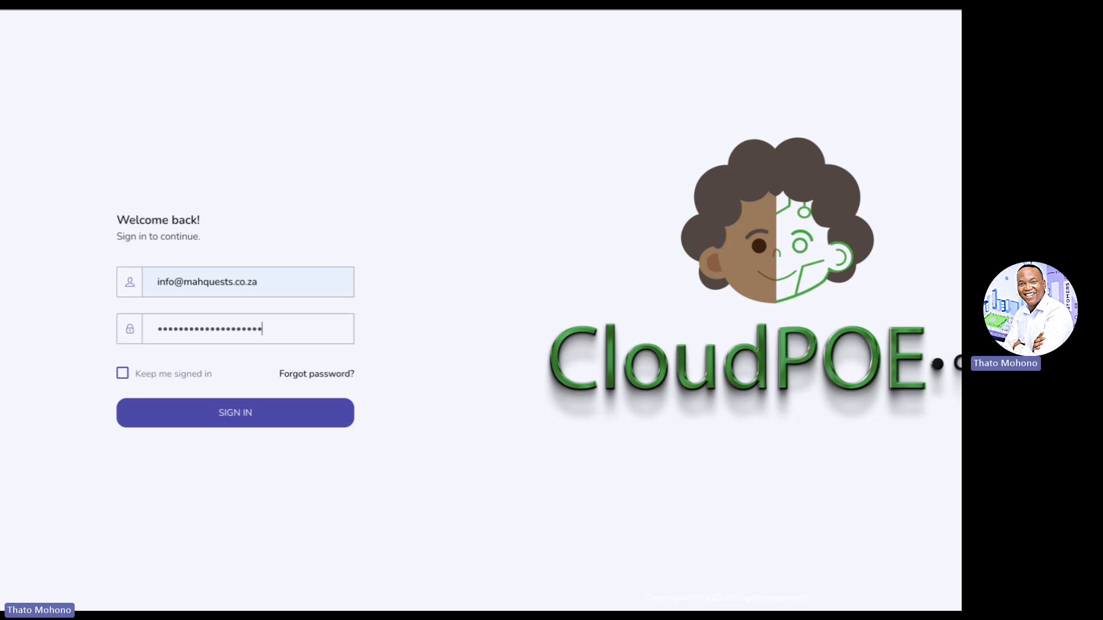
{"action": "key", "text": "Return"}
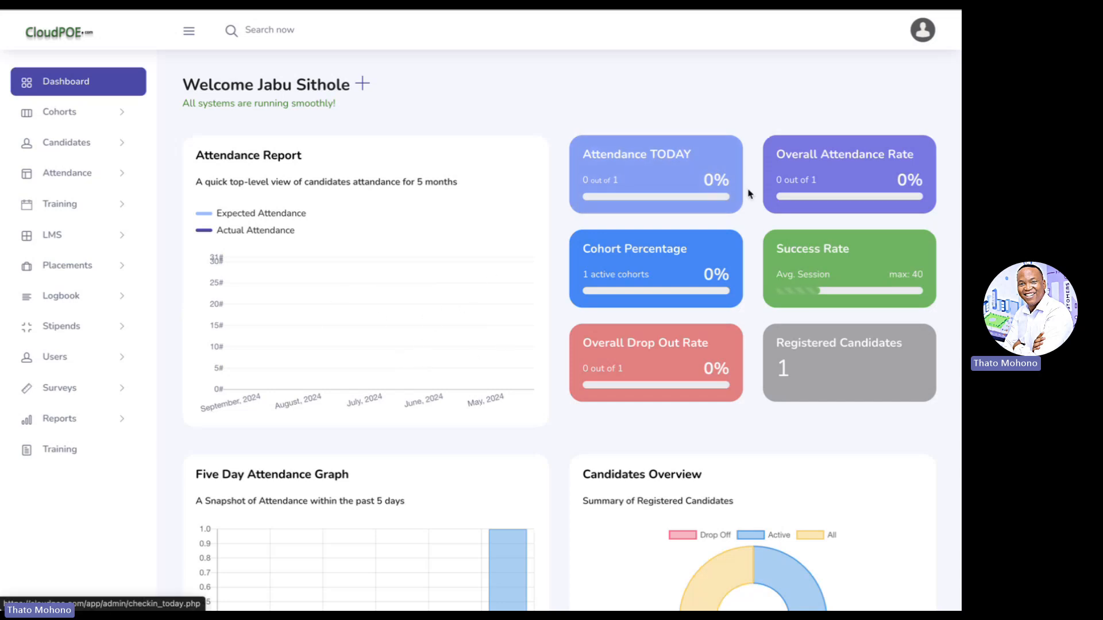
{"action": "scroll", "coordinate": [626, 240], "scroll_direction": "down", "scroll_amount": 1}
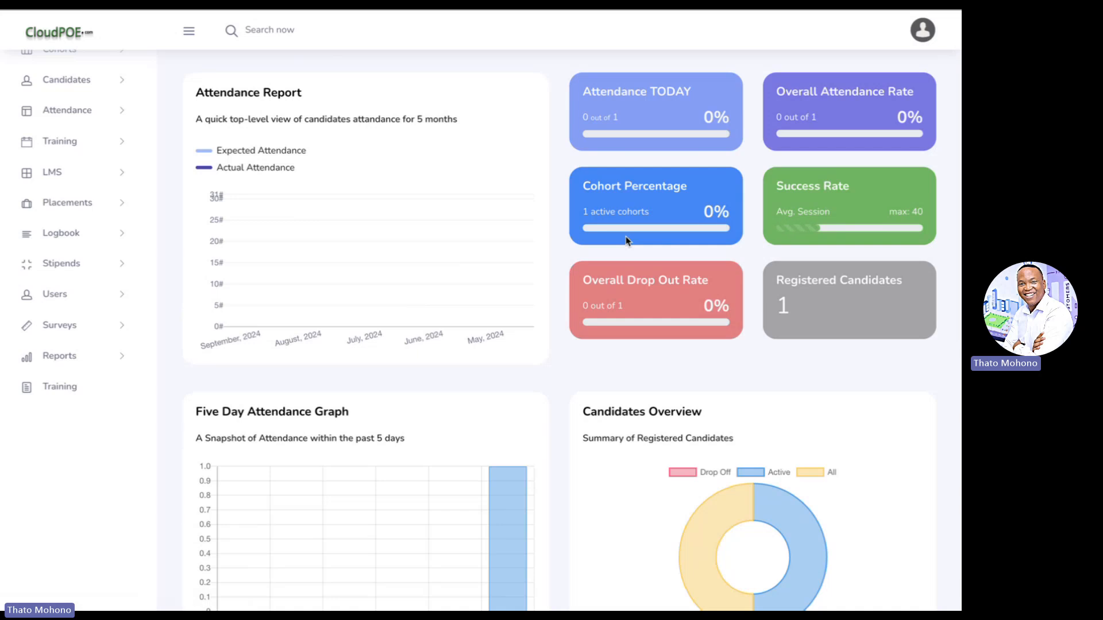
{"action": "scroll", "coordinate": [669, 266], "scroll_direction": "down", "scroll_amount": 3}
{"action": "scroll", "coordinate": [670, 266], "scroll_direction": "down", "scroll_amount": 1}
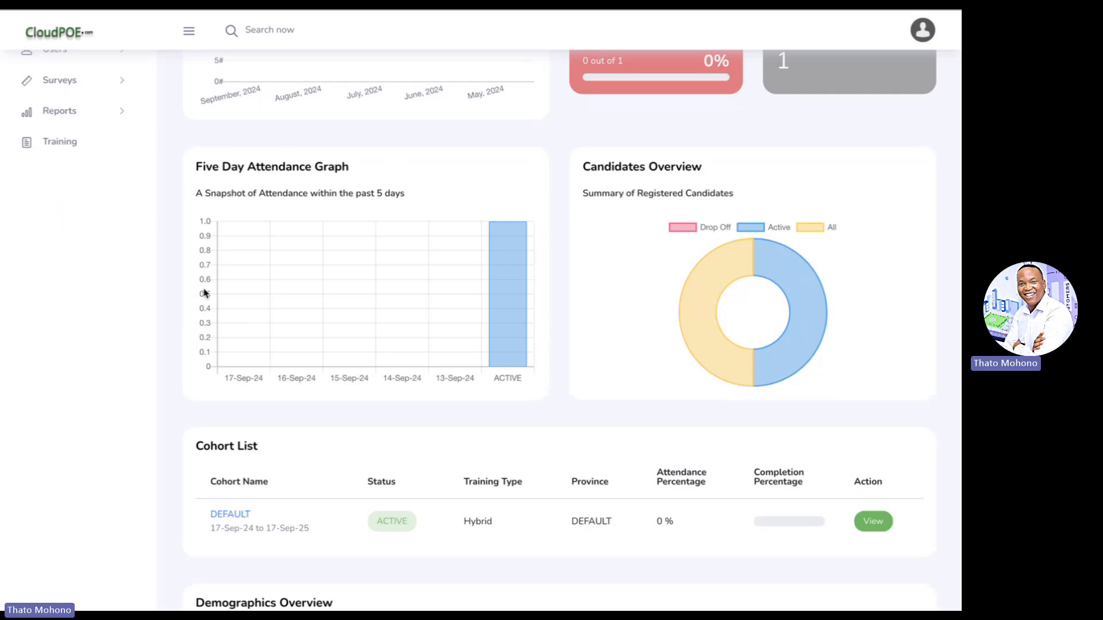
{"action": "scroll", "coordinate": [406, 328], "scroll_direction": "up", "scroll_amount": 4}
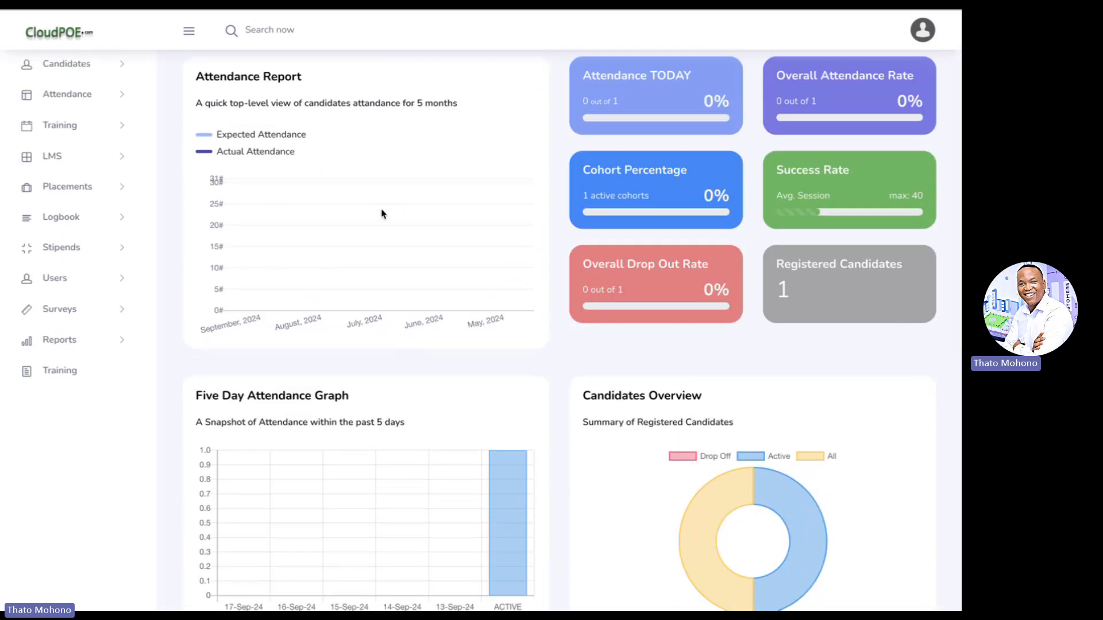
{"action": "scroll", "coordinate": [376, 487], "scroll_direction": "down", "scroll_amount": 3}
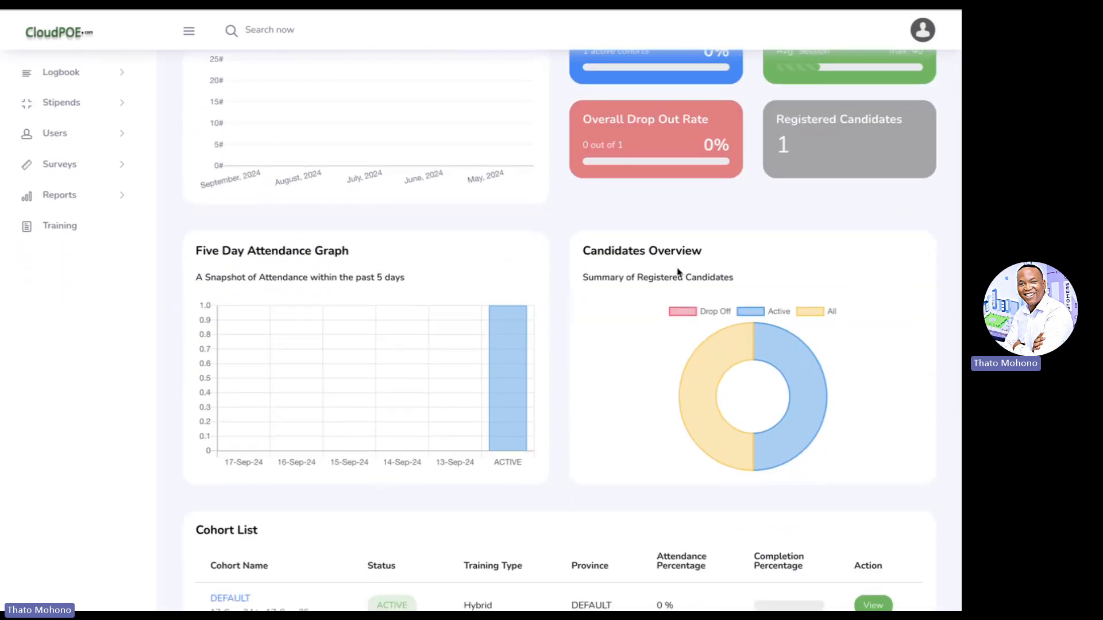
{"action": "scroll", "coordinate": [678, 271], "scroll_direction": "down", "scroll_amount": 1}
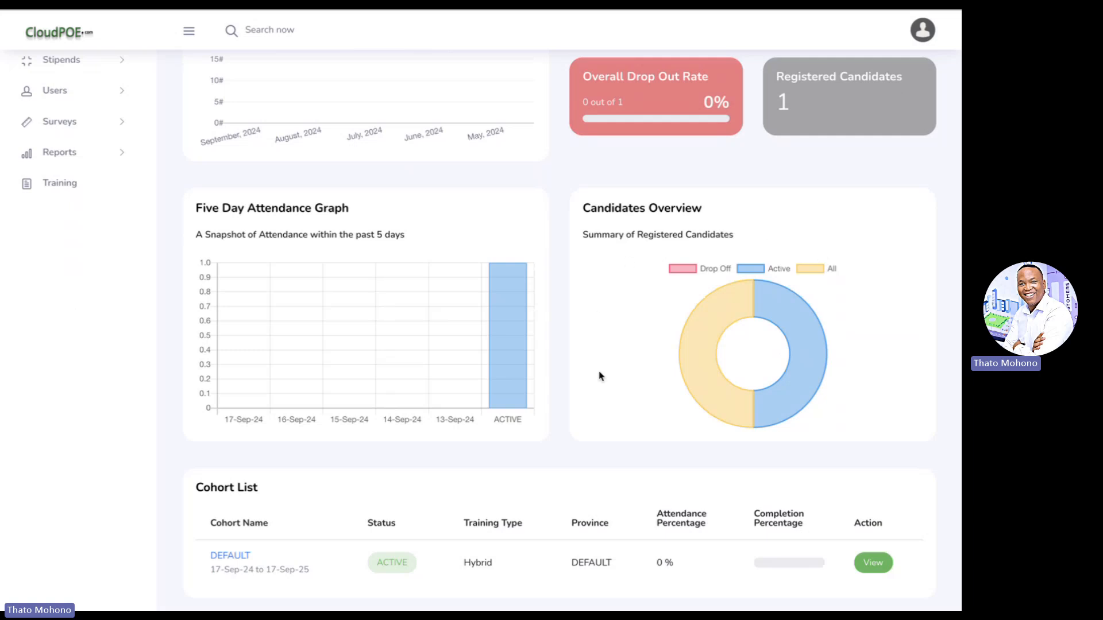
{"action": "scroll", "coordinate": [621, 419], "scroll_direction": "down", "scroll_amount": 5}
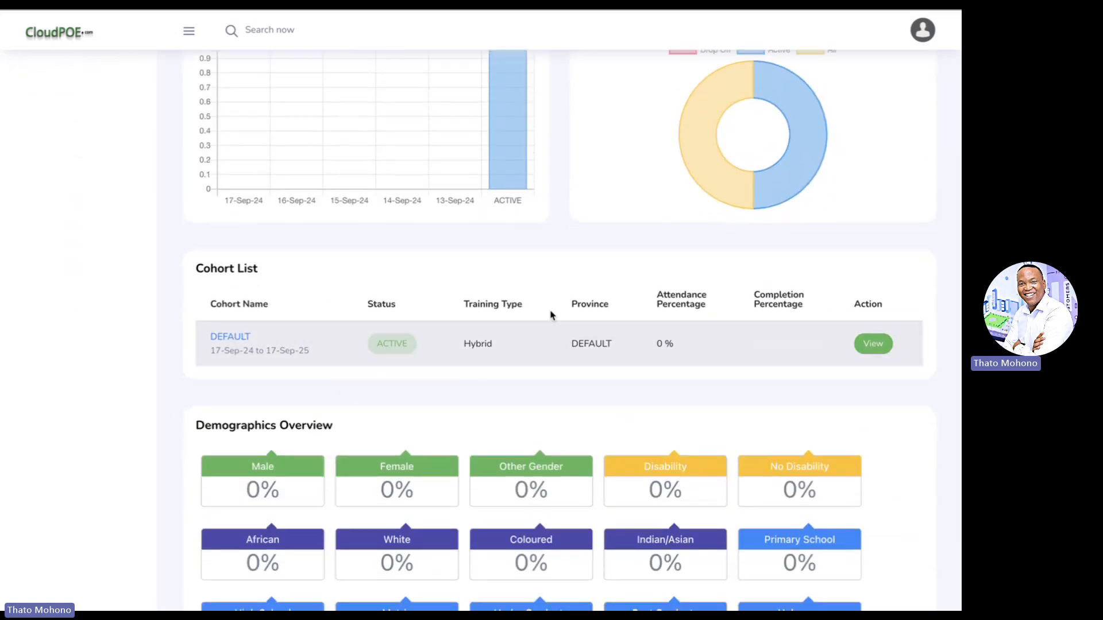
{"action": "scroll", "coordinate": [537, 304], "scroll_direction": "down", "scroll_amount": 4}
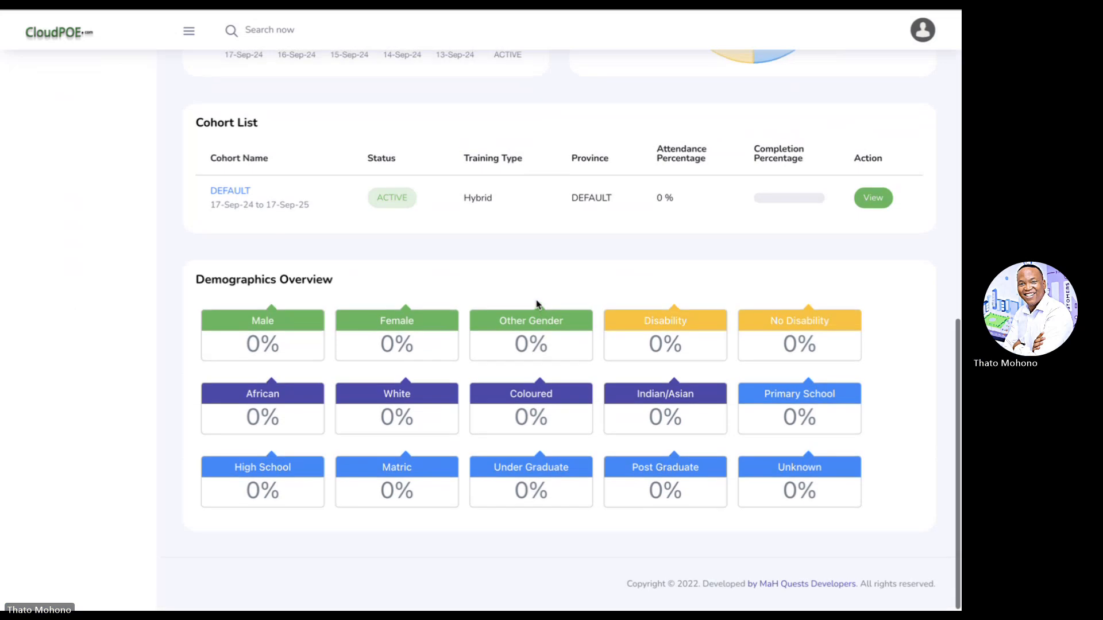
{"action": "scroll", "coordinate": [536, 305], "scroll_direction": "up", "scroll_amount": 15}
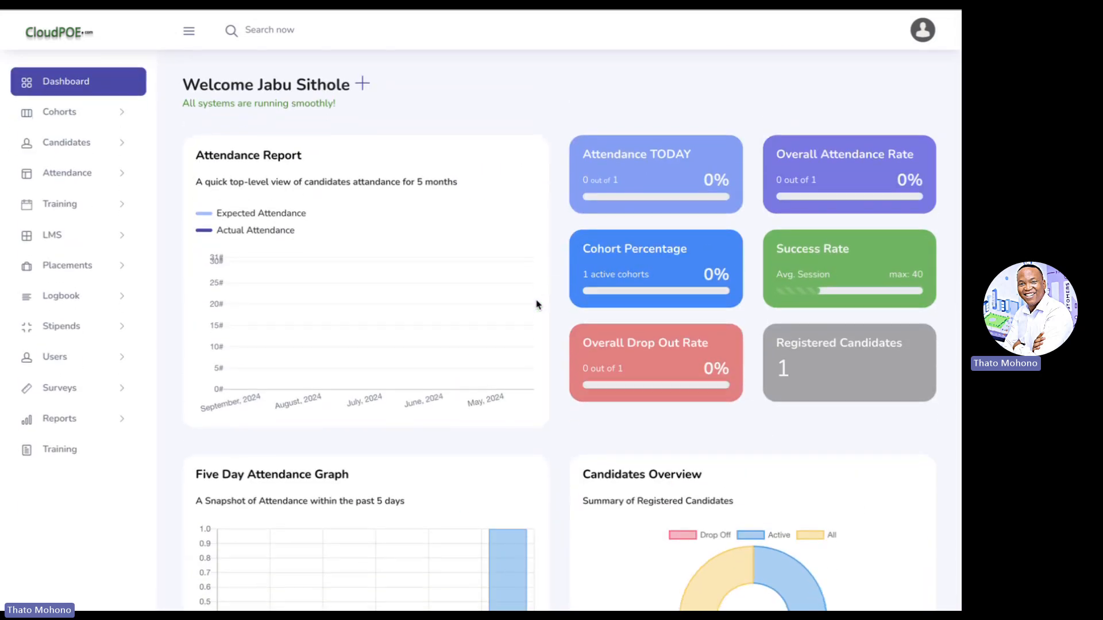
- Go to Cohorts > Overview and start a new cohort group
{"action": "left_click", "coordinate": [80, 118]}
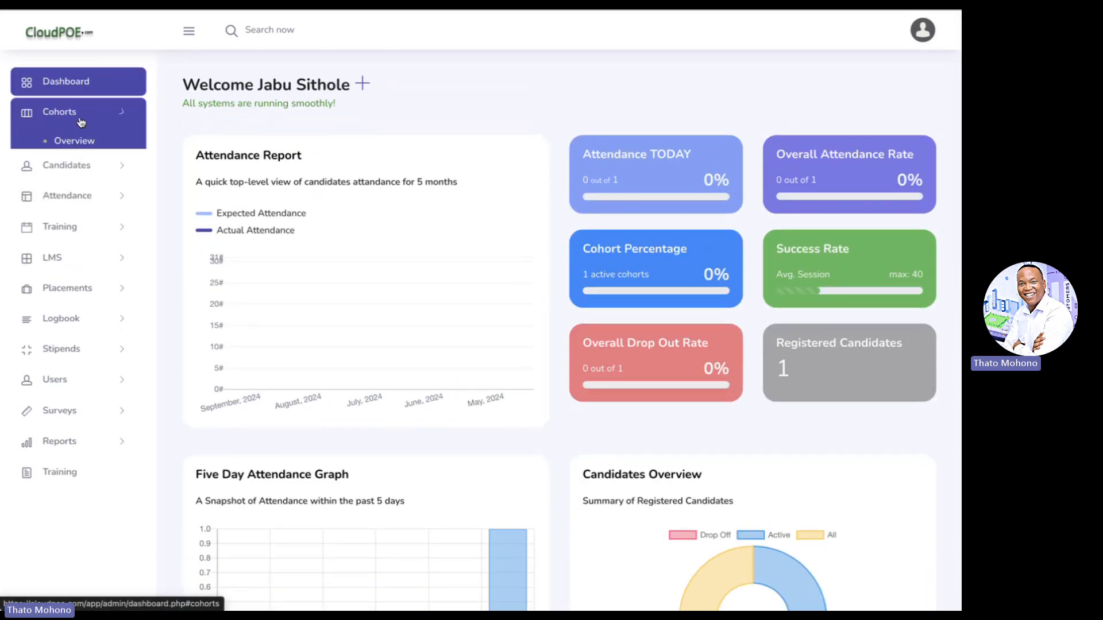
{"action": "left_click", "coordinate": [85, 142]}
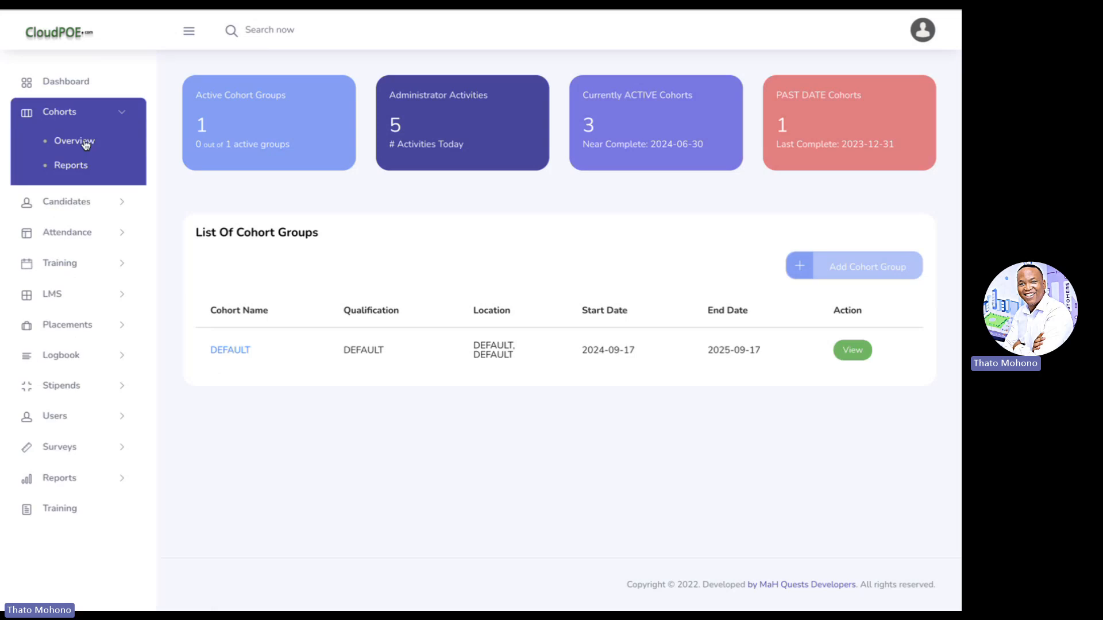
{"action": "left_click", "coordinate": [855, 260]}
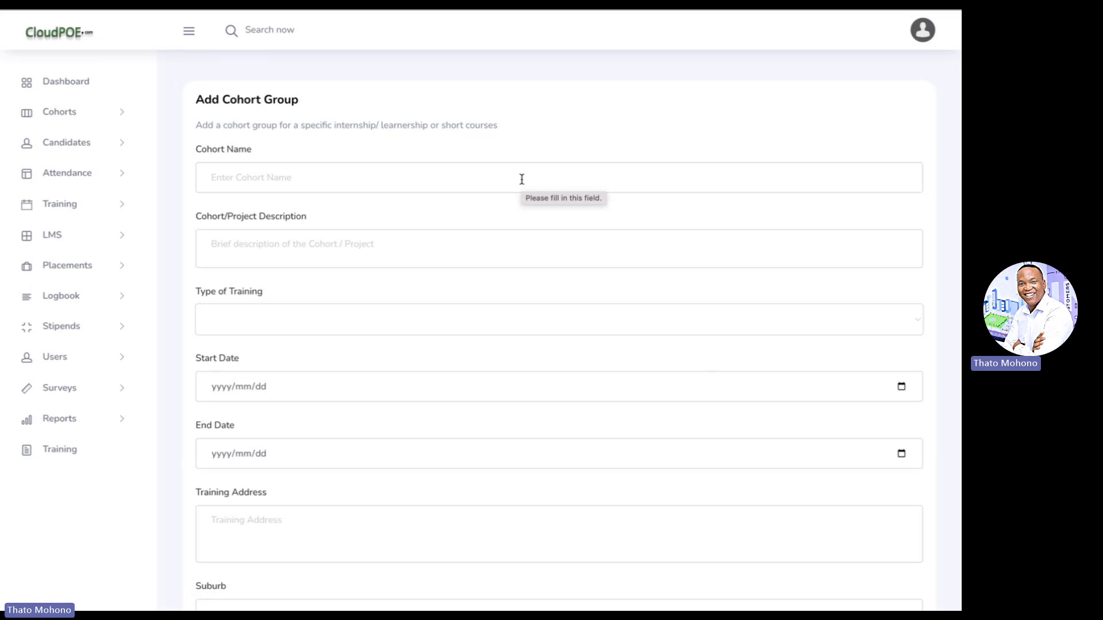
- Enter name Demo Cohort Innovation, an ICT-sector innovation description, and training type Learnerships
{"action": "left_click", "coordinate": [426, 183]}
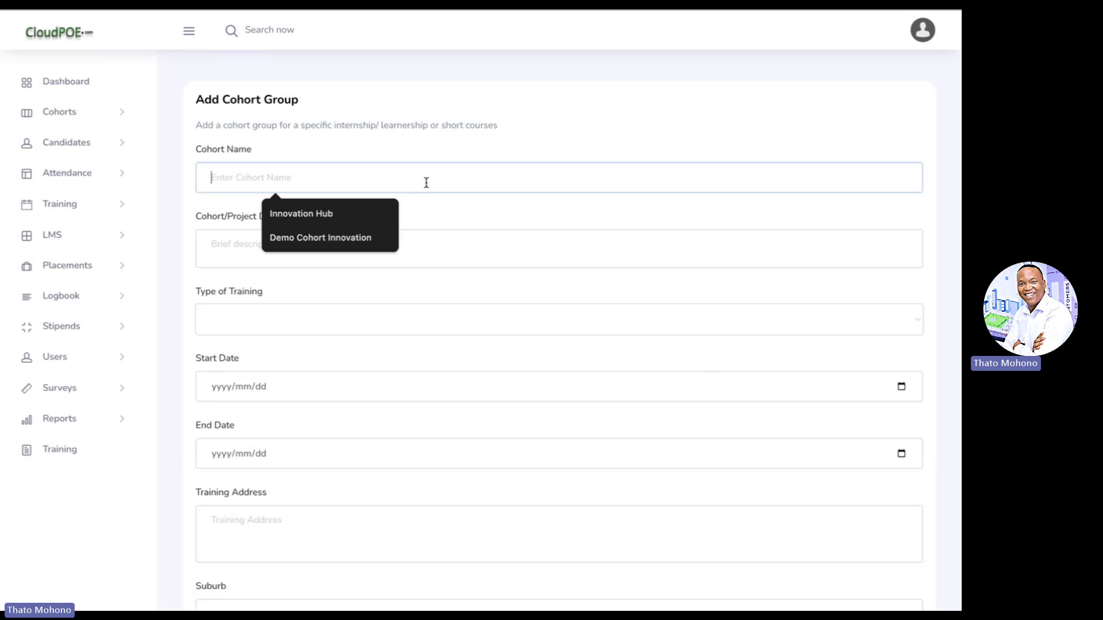
{"action": "left_click", "coordinate": [364, 237]}
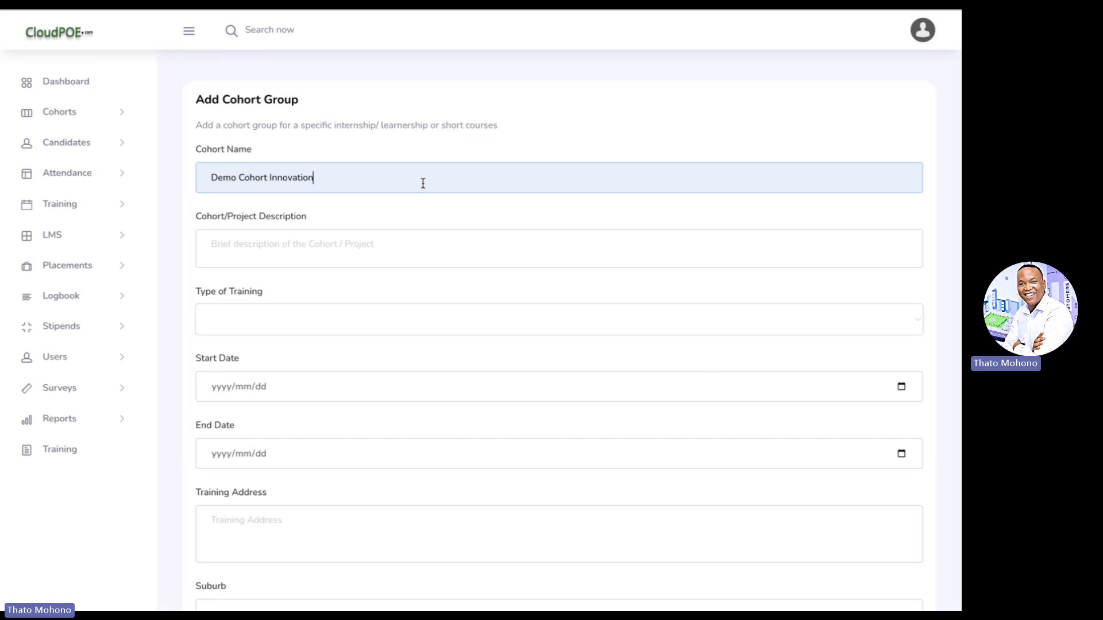
{"action": "left_click", "coordinate": [340, 234]}
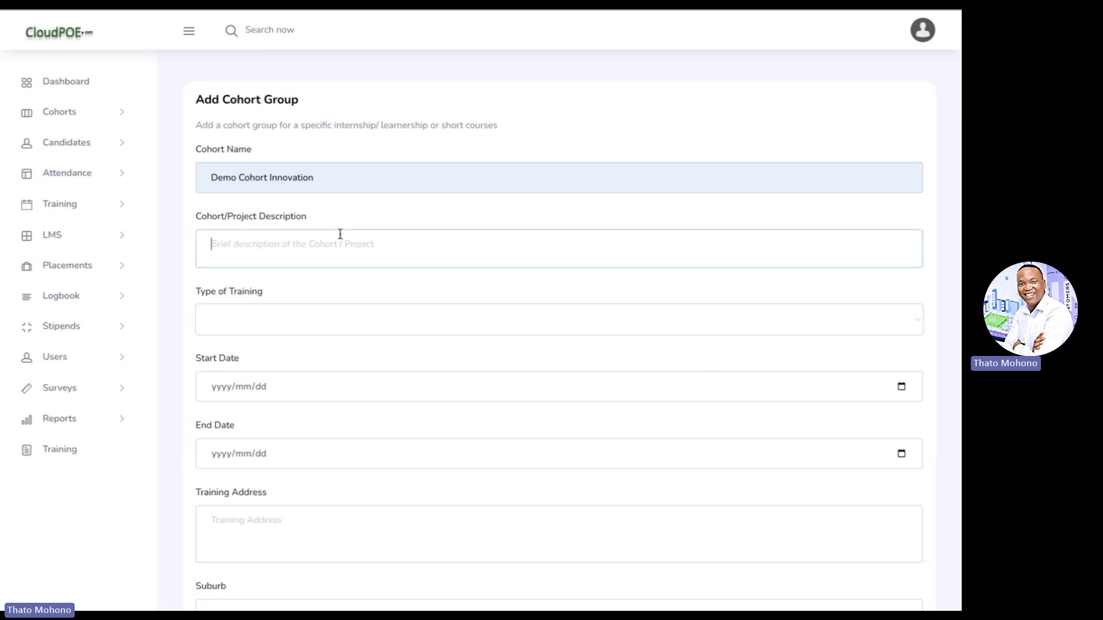
{"action": "type", "text": "These g"}
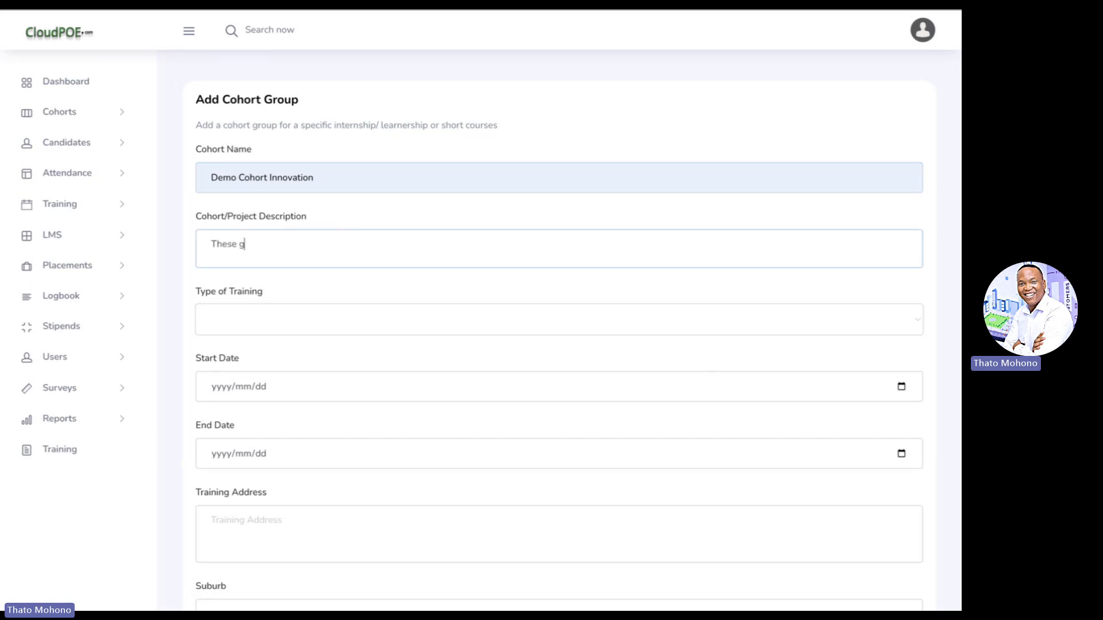
{"action": "type", "text": "uys are going to develop "}
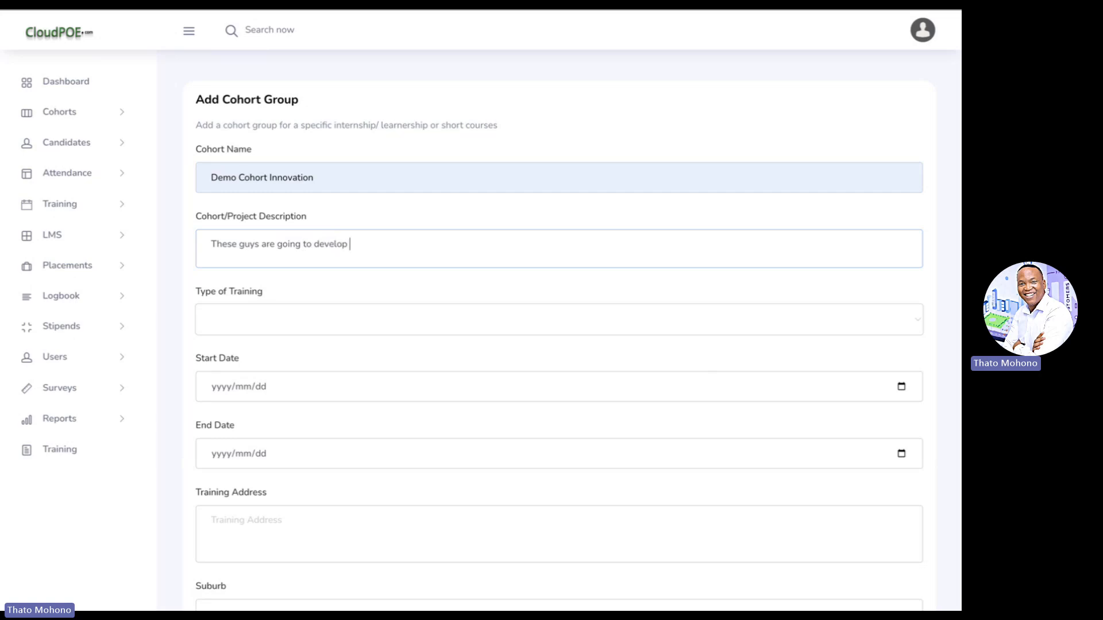
{"action": "type", "text": "some innovation in the ICT "}
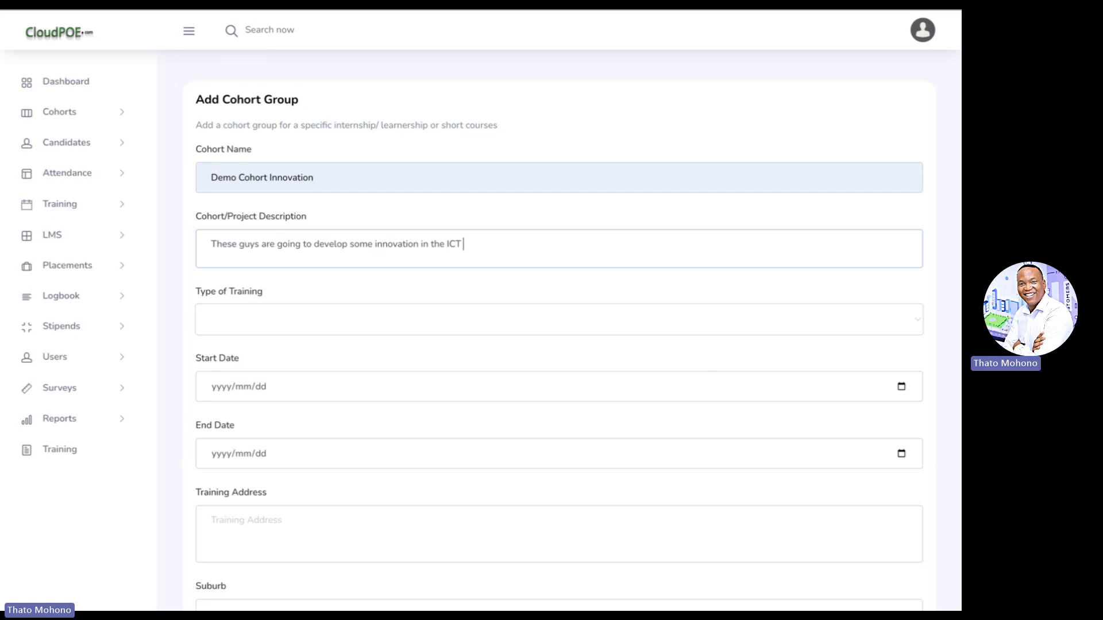
{"action": "type", "text": "sector"}
{"action": "scroll", "coordinate": [342, 278], "scroll_direction": "down", "scroll_amount": 1}
{"action": "left_click", "coordinate": [338, 252]}
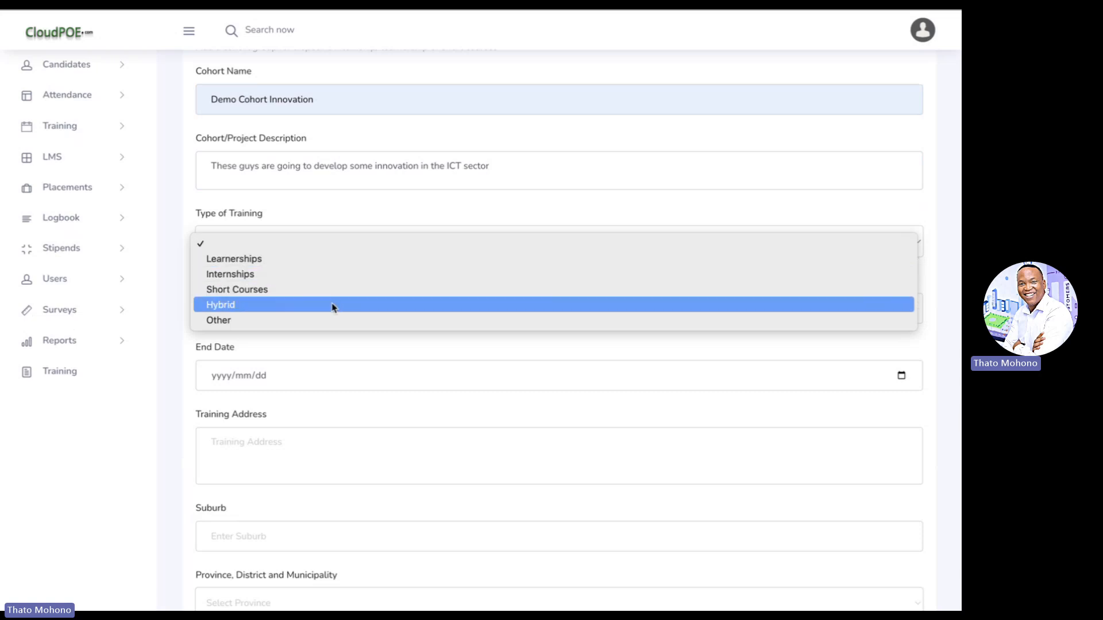
{"action": "left_click", "coordinate": [330, 266]}
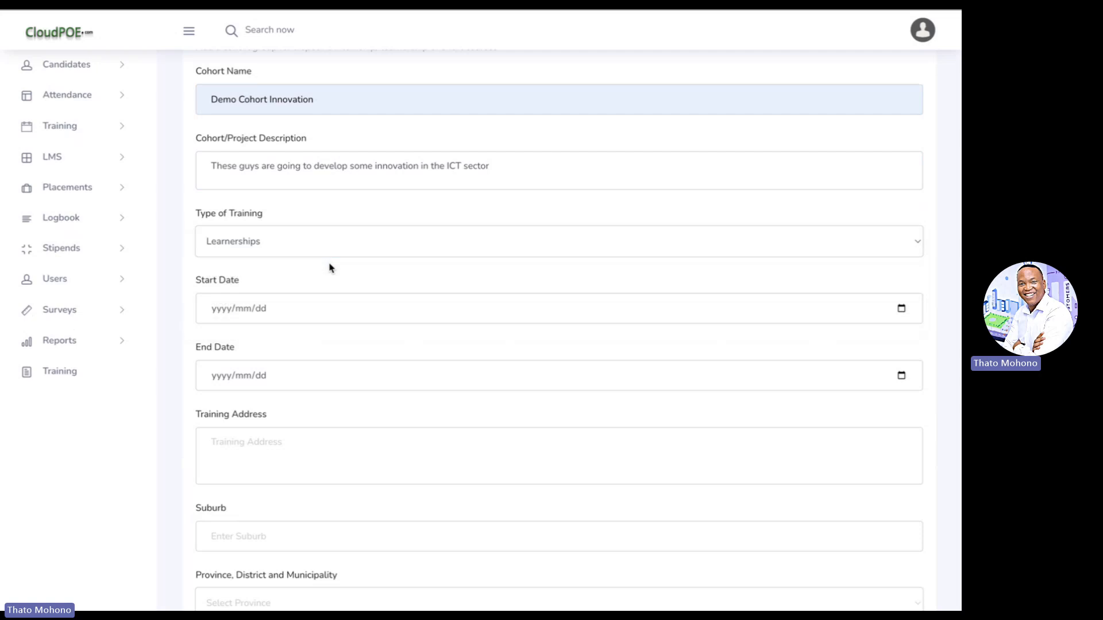
- Set the cohort's start date to 2024/09/02 and end date to 2025/02/28
{"action": "scroll", "coordinate": [342, 263], "scroll_direction": "down", "scroll_amount": 1}
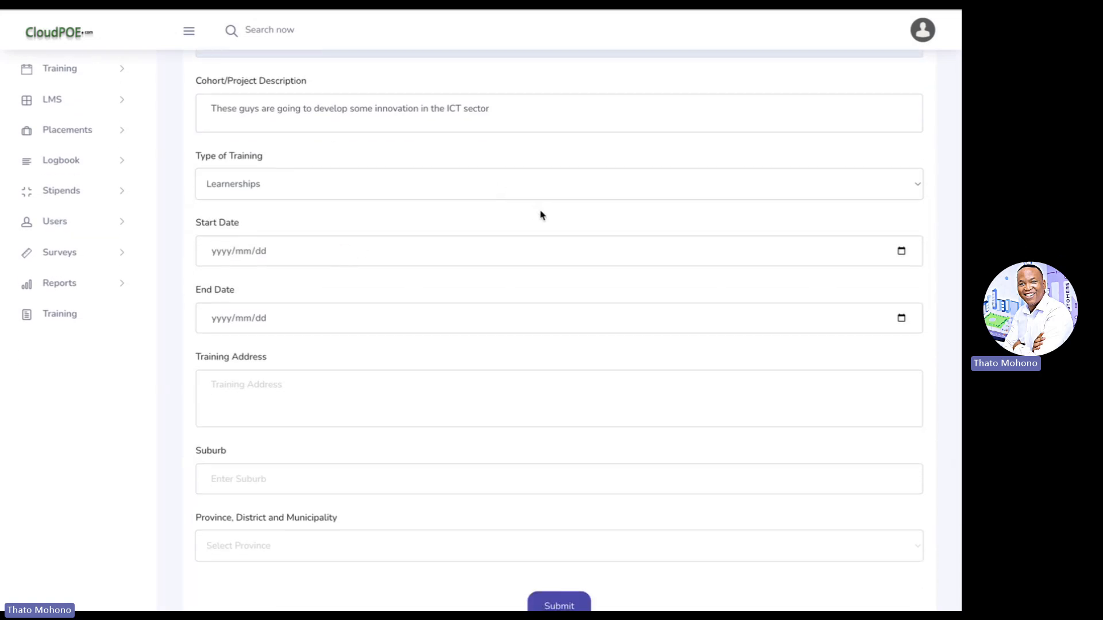
{"action": "scroll", "coordinate": [546, 219], "scroll_direction": "down", "scroll_amount": 1}
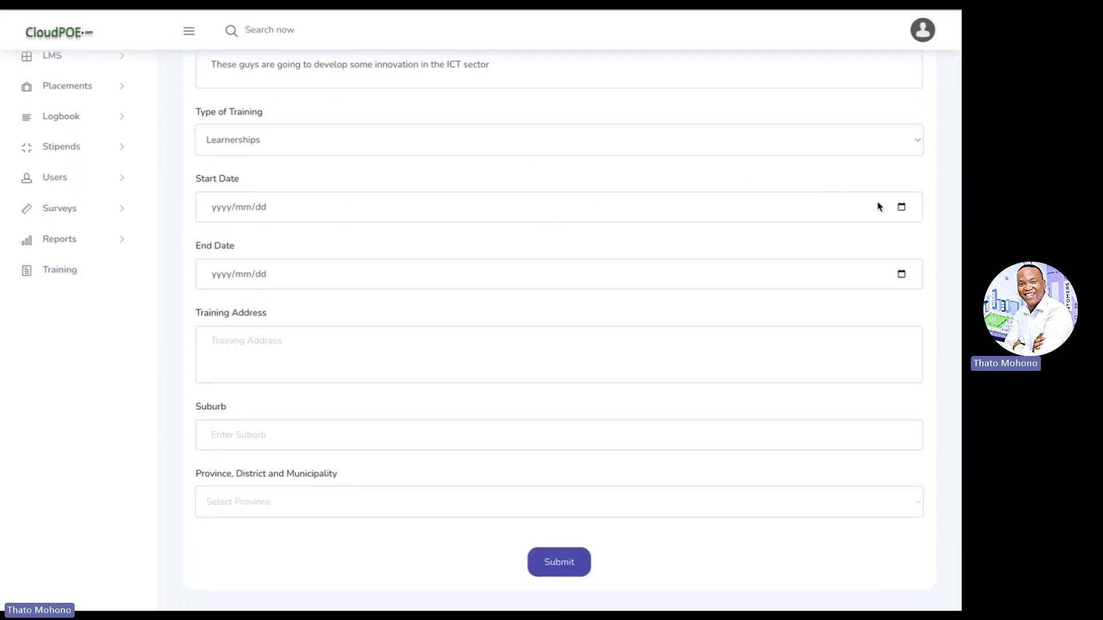
{"action": "left_click", "coordinate": [900, 211]}
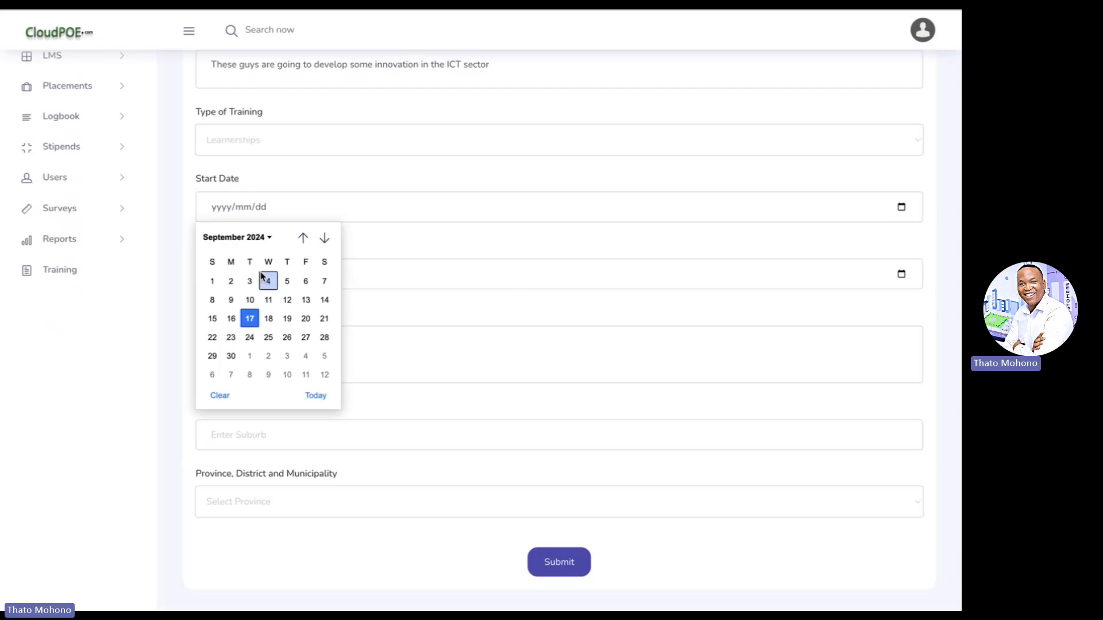
{"action": "left_click", "coordinate": [231, 281]}
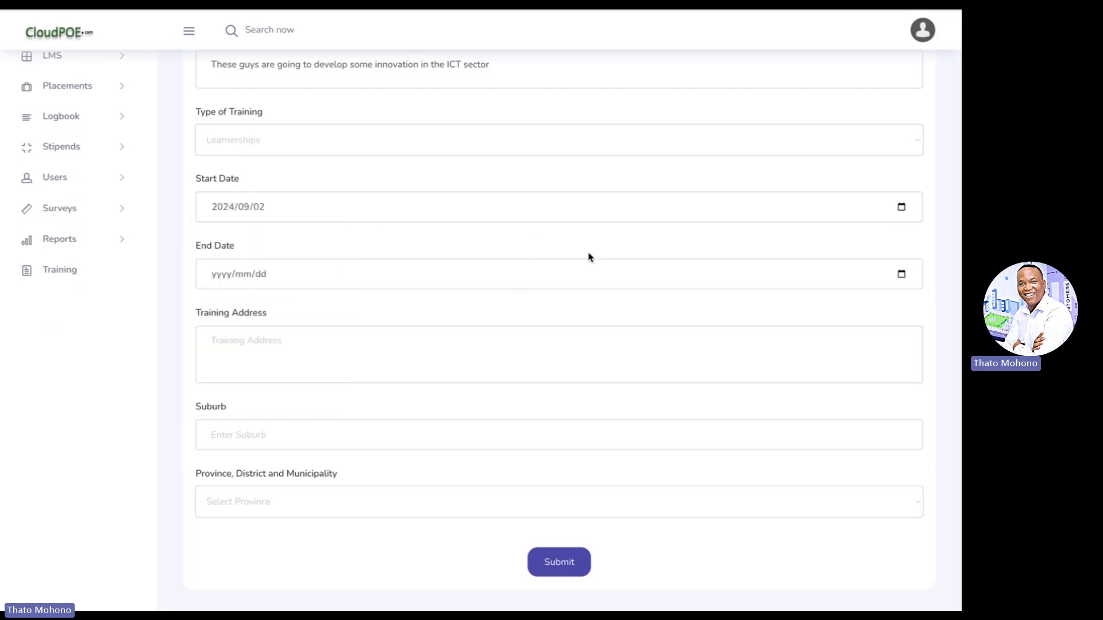
{"action": "left_click", "coordinate": [902, 275]}
{"action": "left_click", "coordinate": [325, 305]}
{"action": "left_click", "coordinate": [324, 305]}
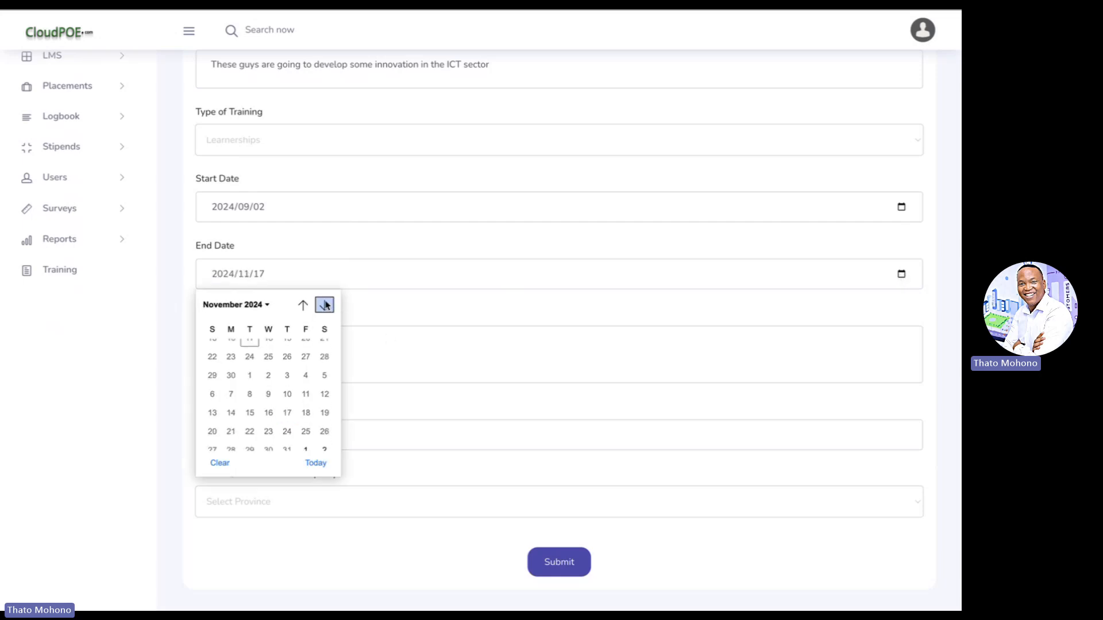
{"action": "left_click", "coordinate": [324, 305]}
{"action": "left_click", "coordinate": [324, 305]}
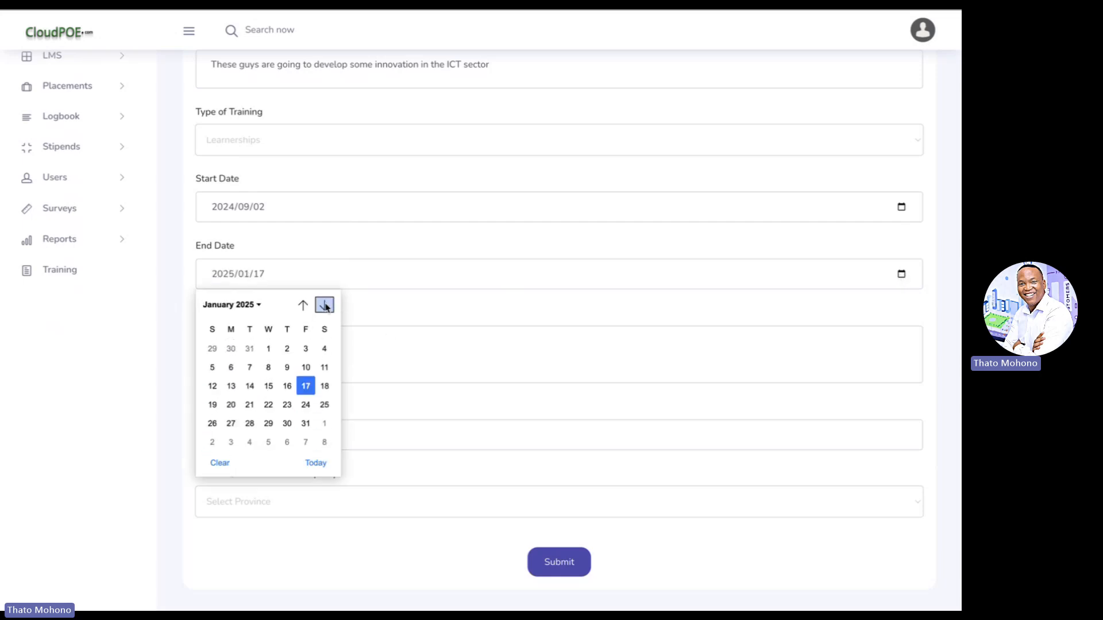
{"action": "left_click", "coordinate": [325, 305]}
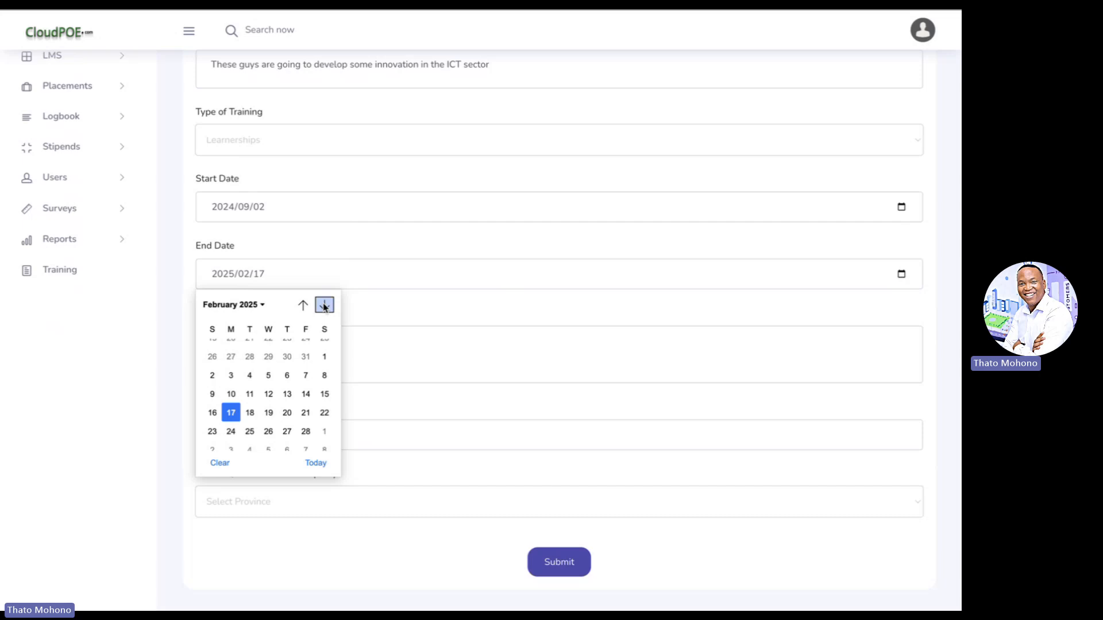
{"action": "left_click", "coordinate": [305, 425]}
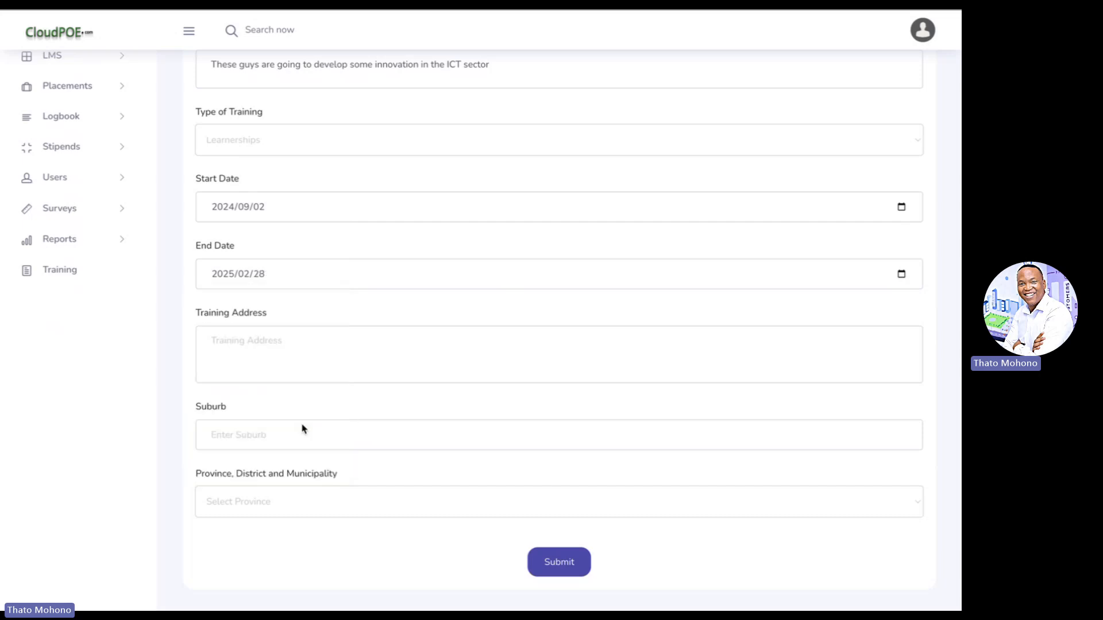
- Use the Innovation Hub training address and set location to Gauteng, Tshwane, Tshwane
{"action": "left_click", "coordinate": [268, 347]}
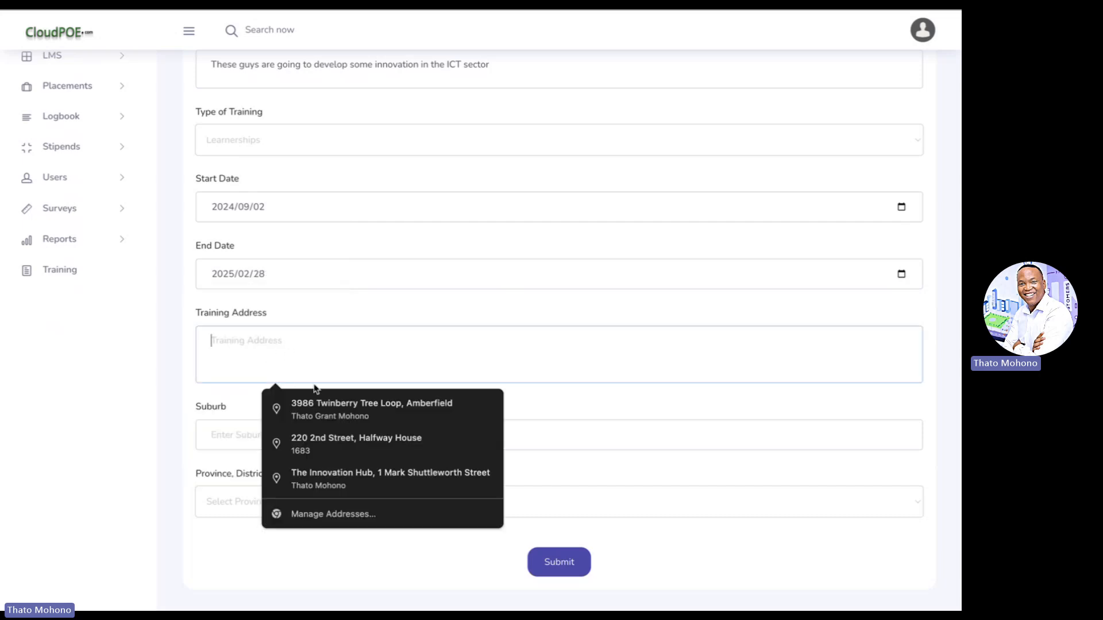
{"action": "left_click", "coordinate": [345, 479]}
{"action": "scroll", "coordinate": [435, 295], "scroll_direction": "down", "scroll_amount": 3}
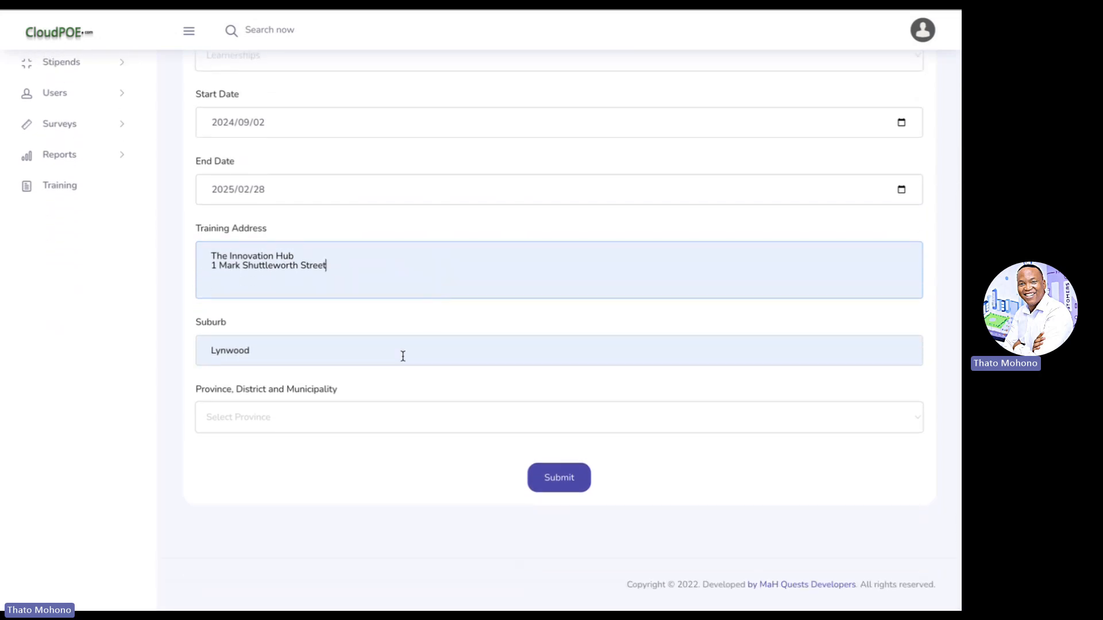
{"action": "left_click", "coordinate": [344, 418]}
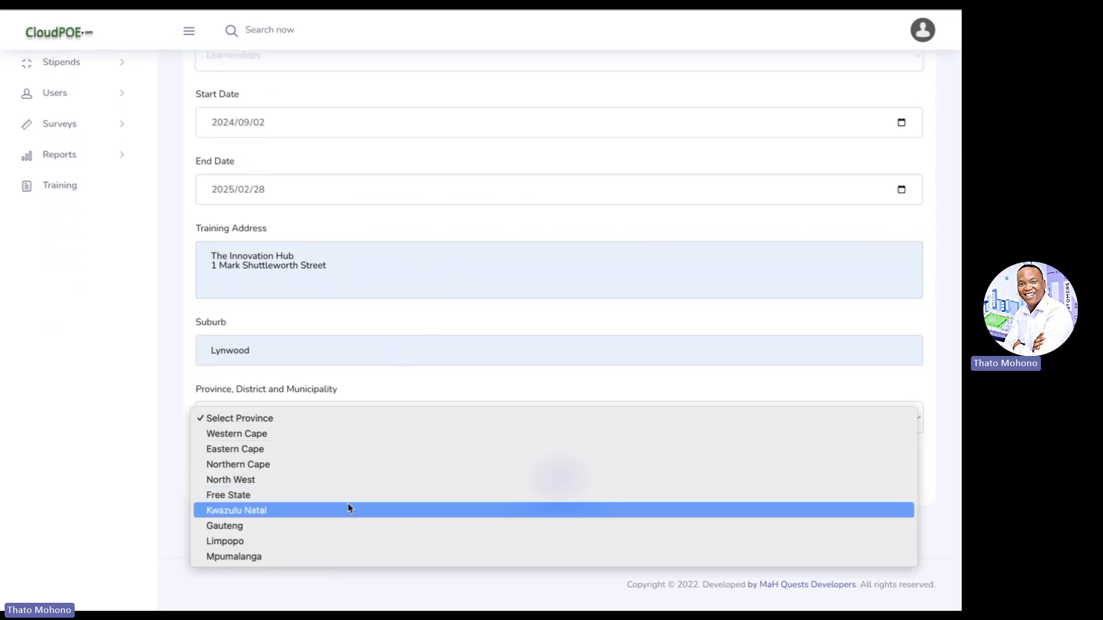
{"action": "left_click", "coordinate": [352, 526]}
{"action": "scroll", "coordinate": [345, 351], "scroll_direction": "down", "scroll_amount": 2}
{"action": "left_click", "coordinate": [327, 419]}
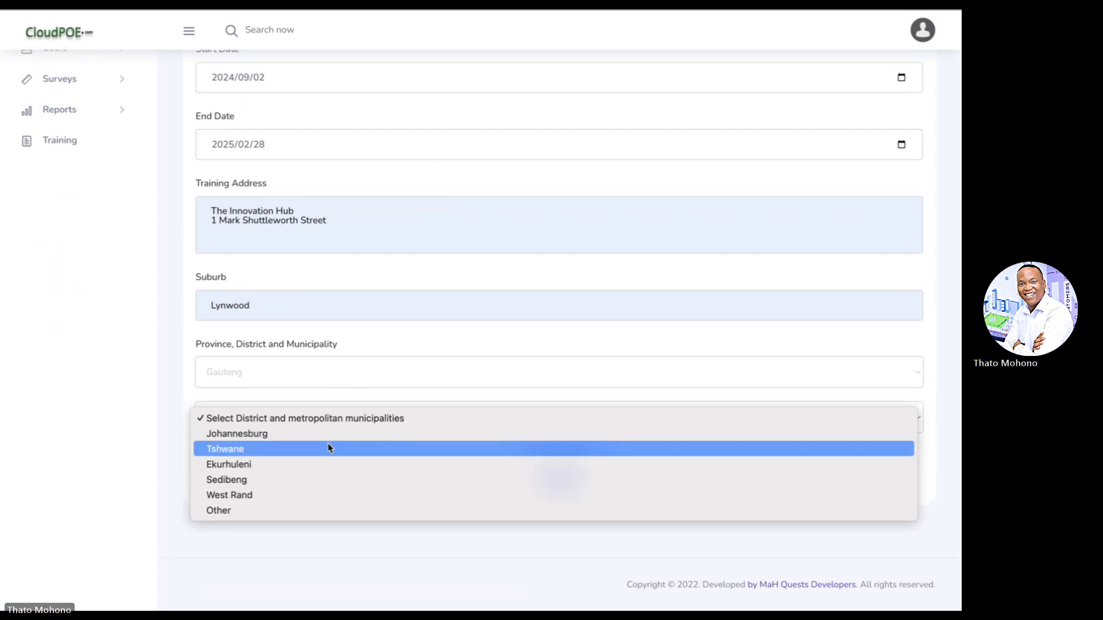
{"action": "left_click", "coordinate": [327, 447]}
{"action": "scroll", "coordinate": [328, 446], "scroll_direction": "down", "scroll_amount": 2}
{"action": "left_click", "coordinate": [320, 438]}
{"action": "left_click", "coordinate": [320, 455]}
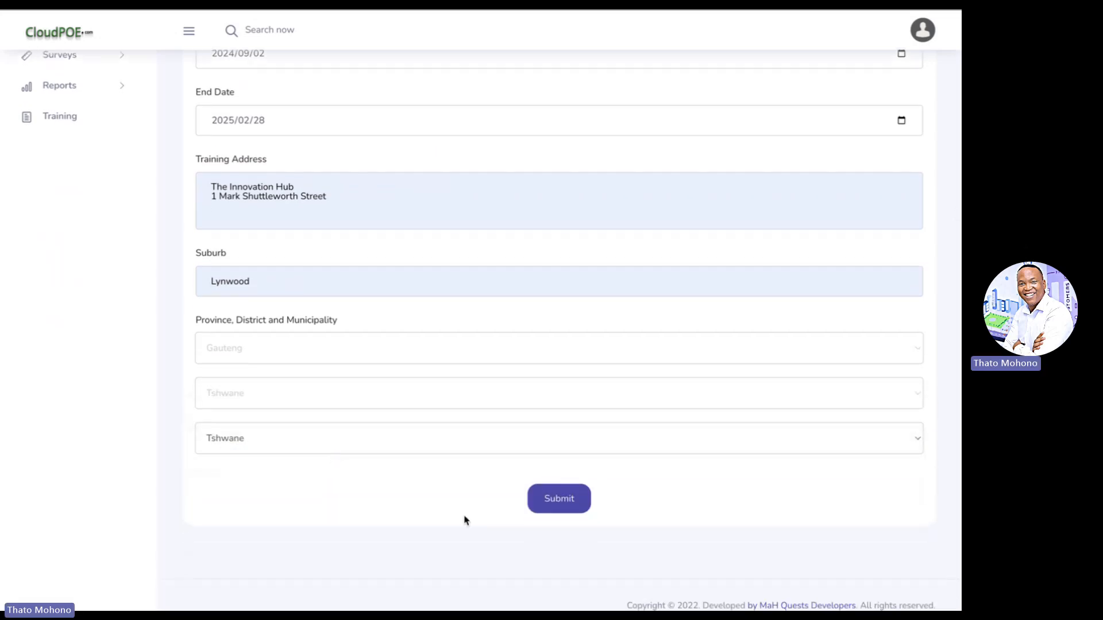
- Submit the Demo Cohort Innovation cohort group form
{"action": "left_click", "coordinate": [561, 512]}
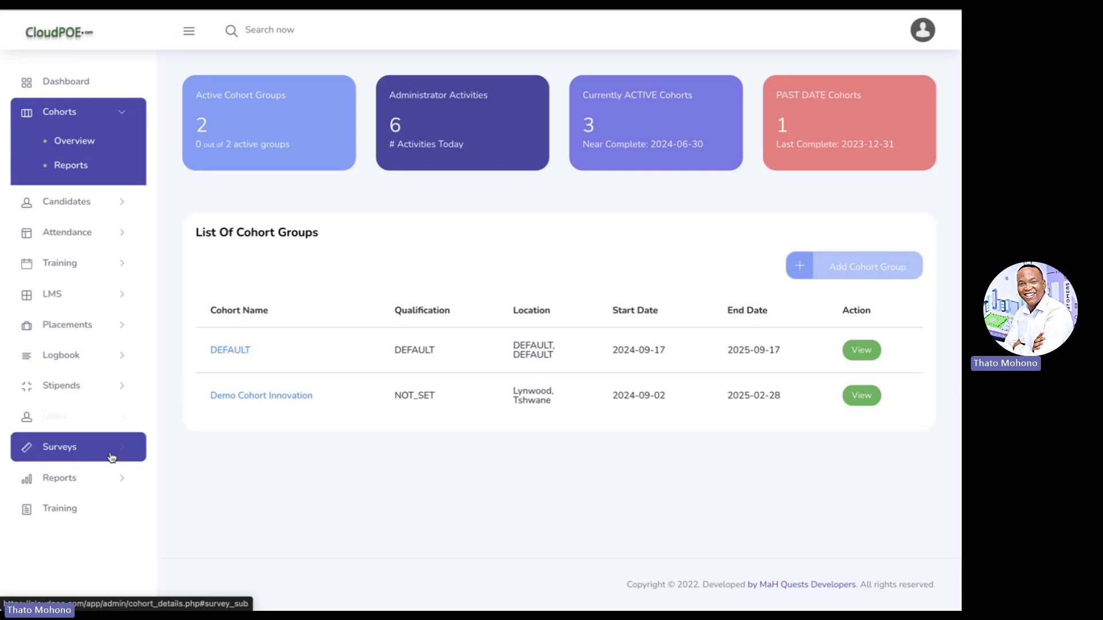
- Go to Users > Overview and start adding a new user
{"action": "left_click", "coordinate": [64, 419]}
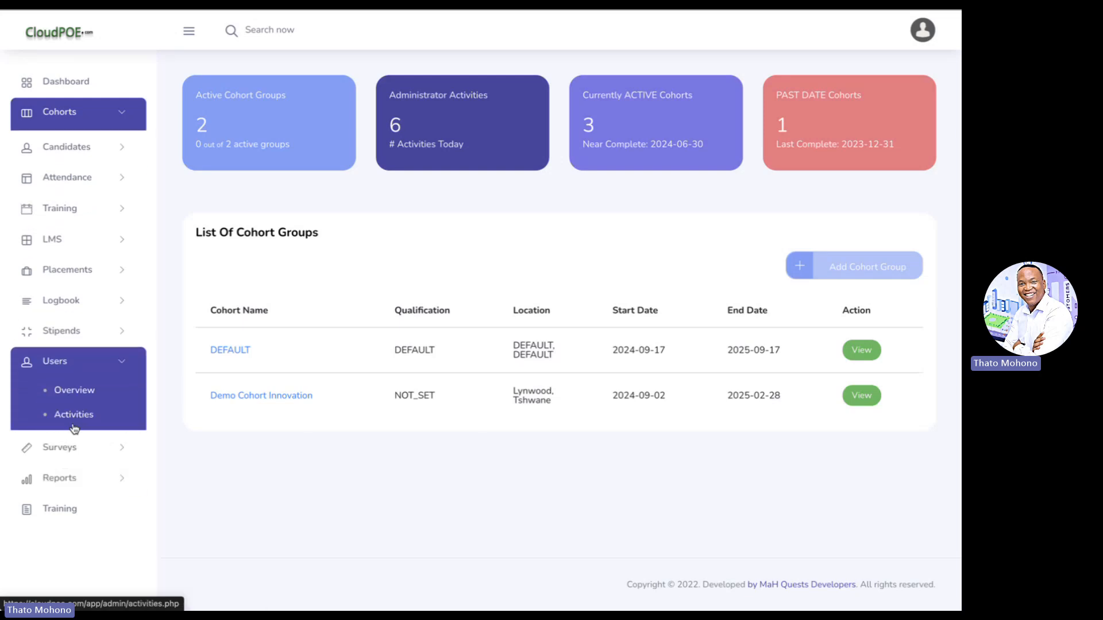
{"action": "left_click", "coordinate": [74, 387]}
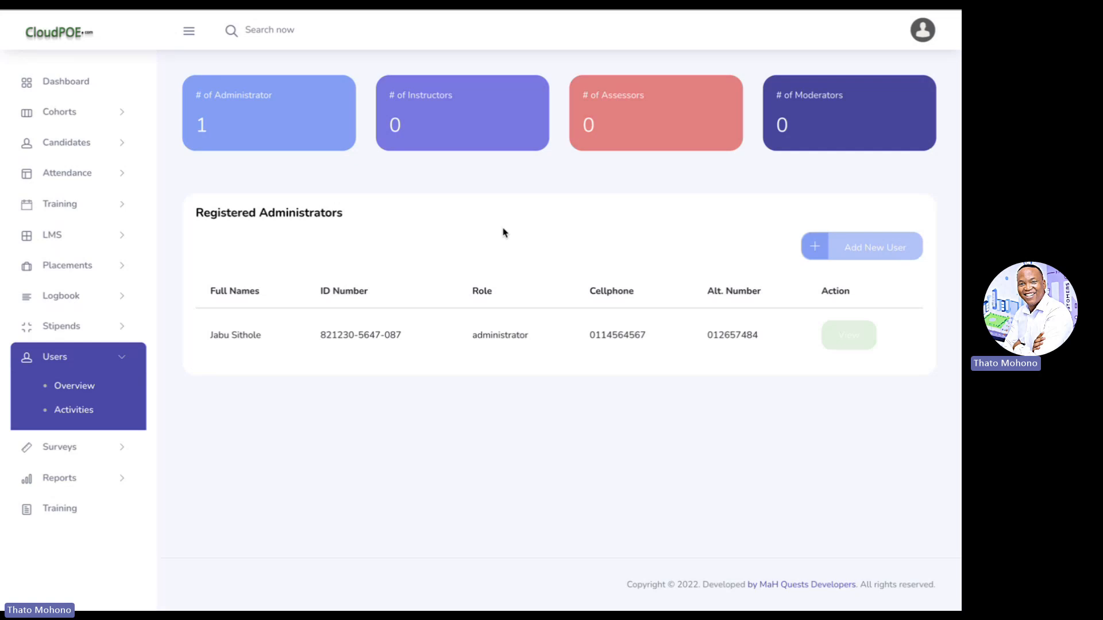
{"action": "left_click", "coordinate": [890, 251]}
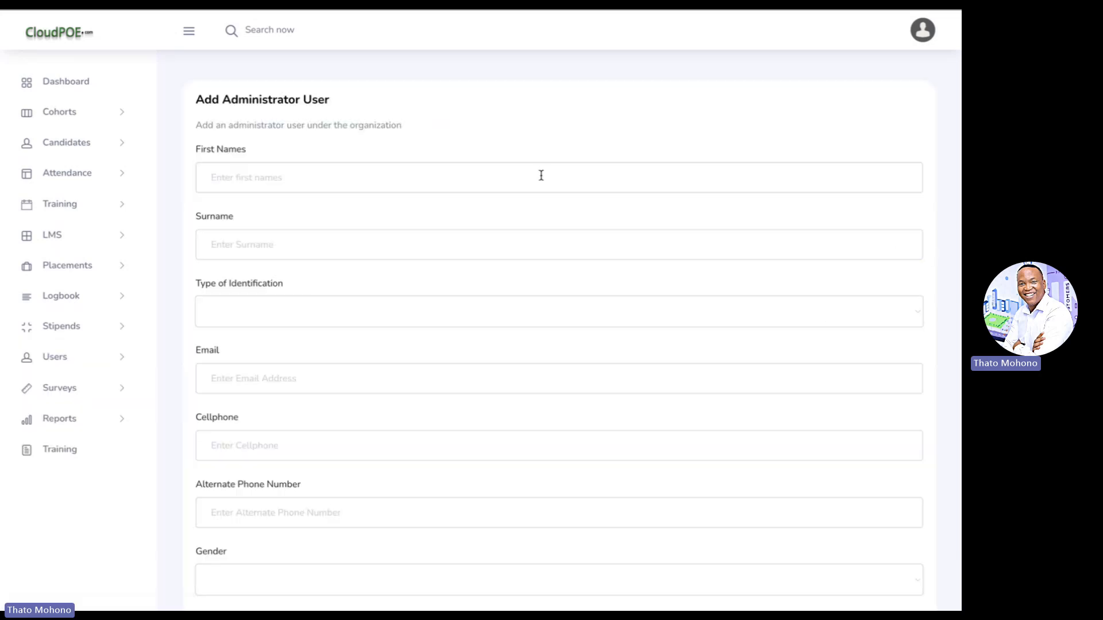
- Enter the new user's first name and surname
{"action": "left_click", "coordinate": [507, 178]}
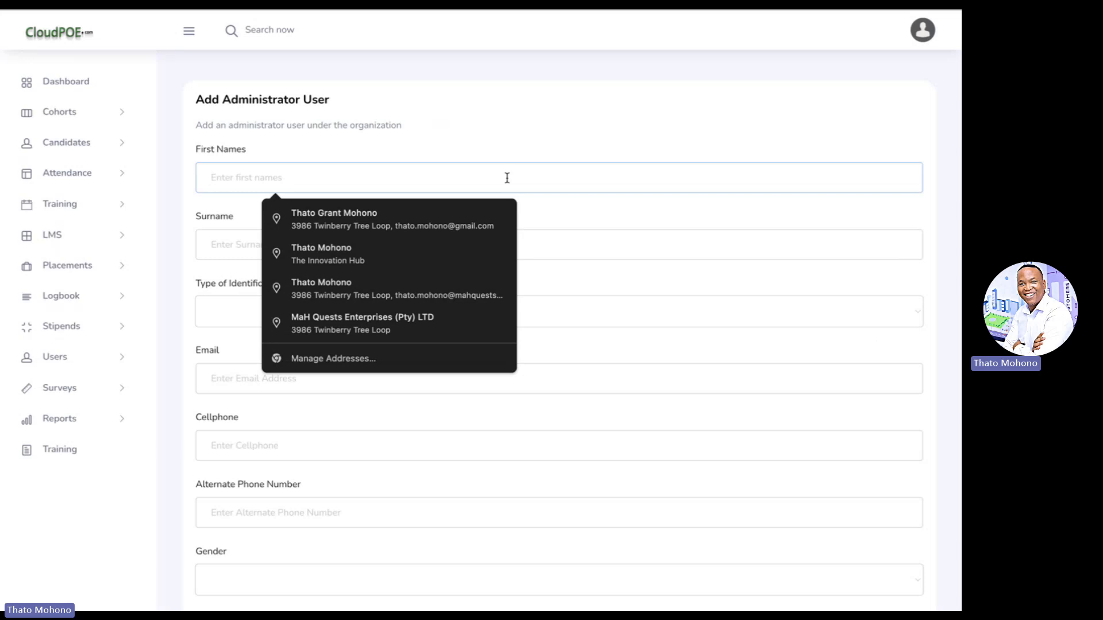
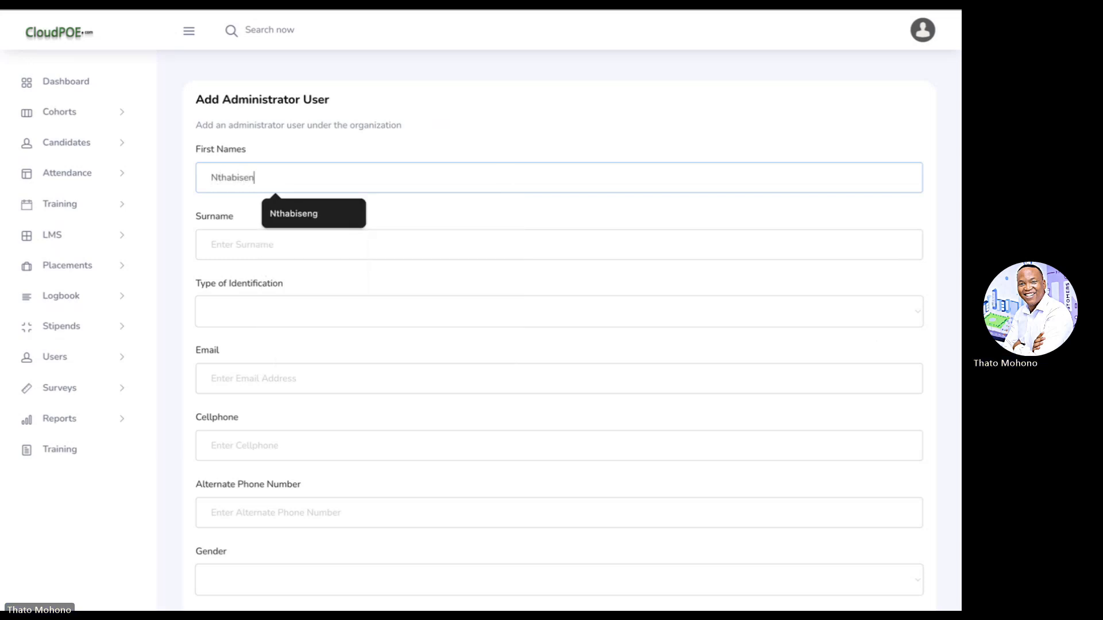
{"action": "key", "text": "Tab"}
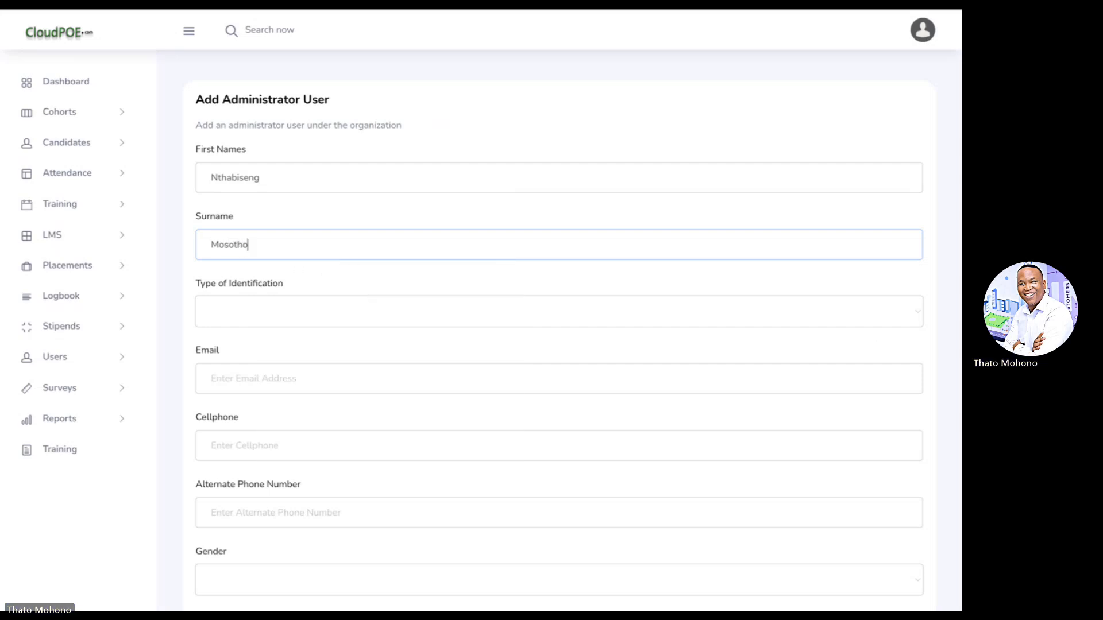
{"action": "key", "text": "Tab"}
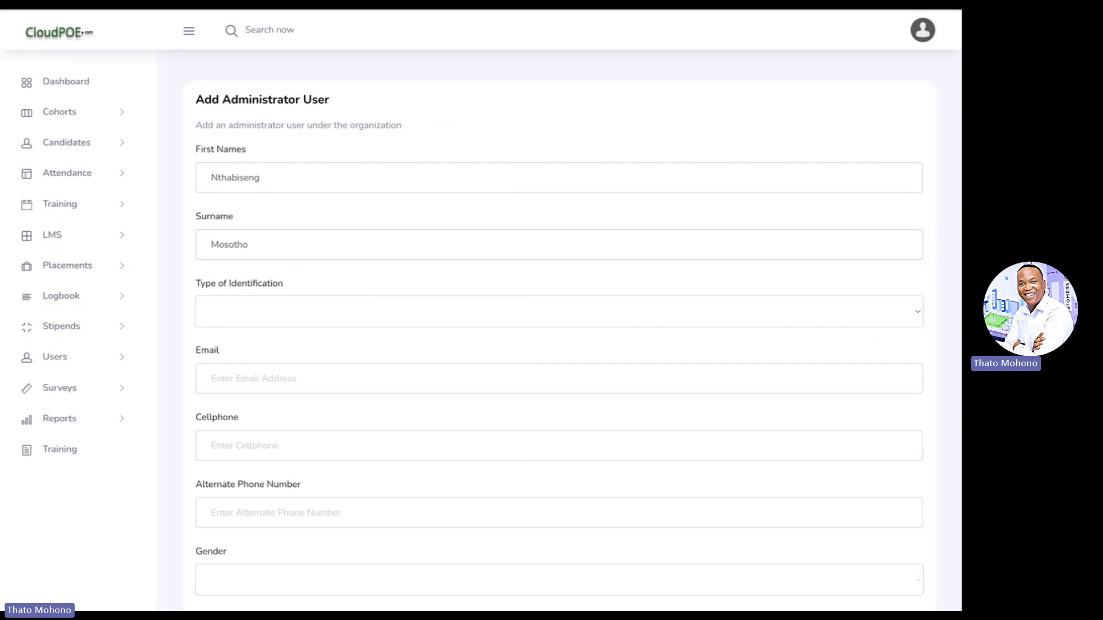
- Choose South African ID Number as identification type and enter the user's ID number
{"action": "scroll", "coordinate": [506, 277], "scroll_direction": "down", "scroll_amount": 1}
{"action": "left_click", "coordinate": [471, 261]}
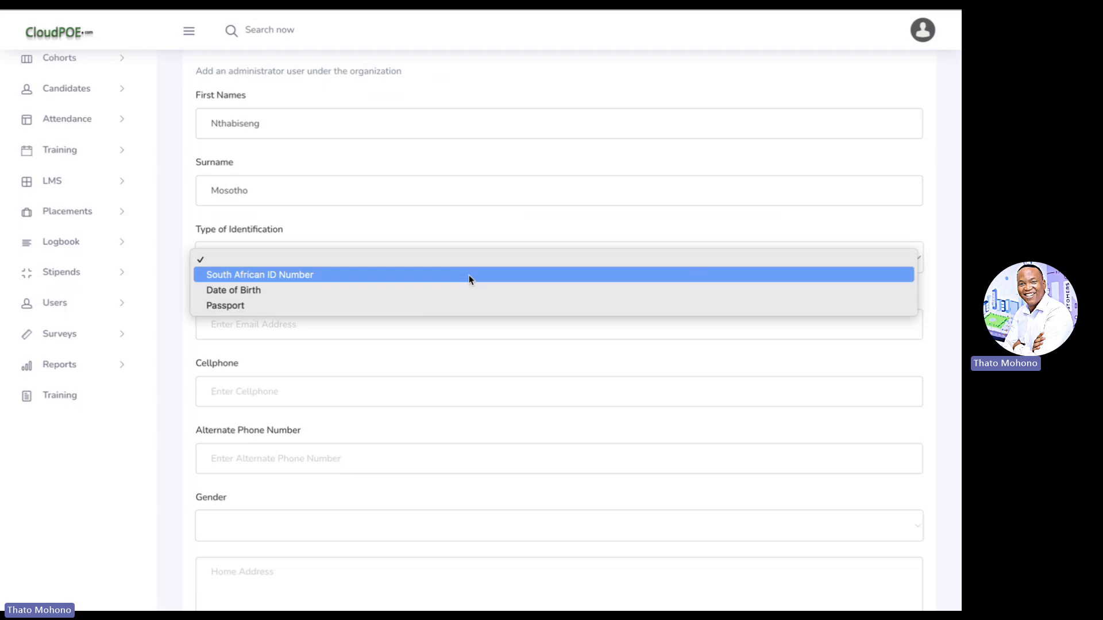
{"action": "left_click", "coordinate": [469, 275]}
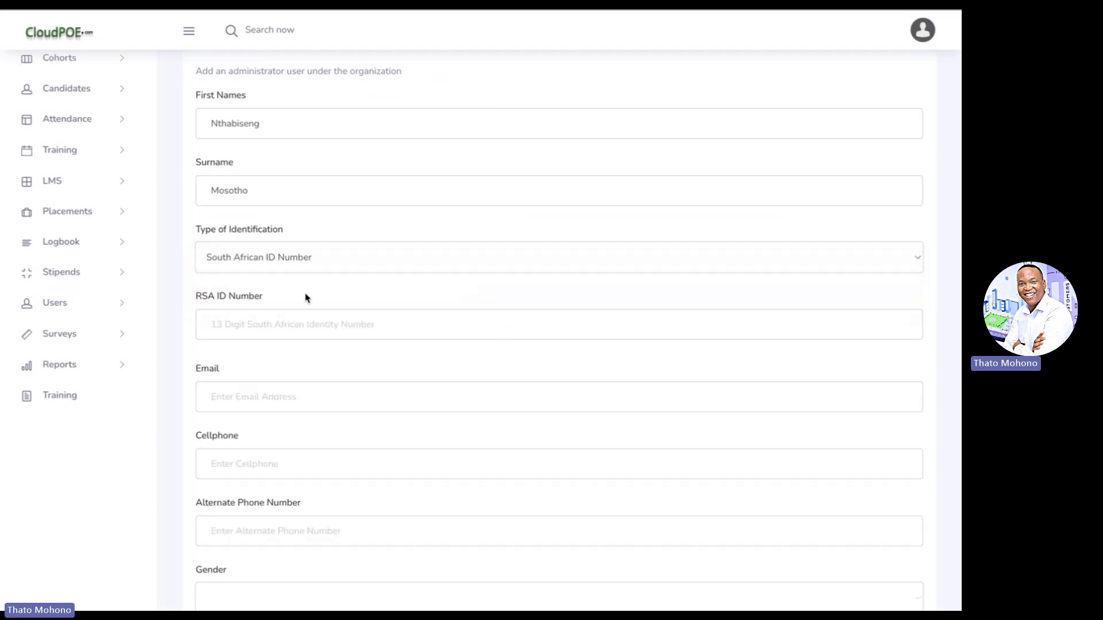
{"action": "left_click", "coordinate": [289, 329]}
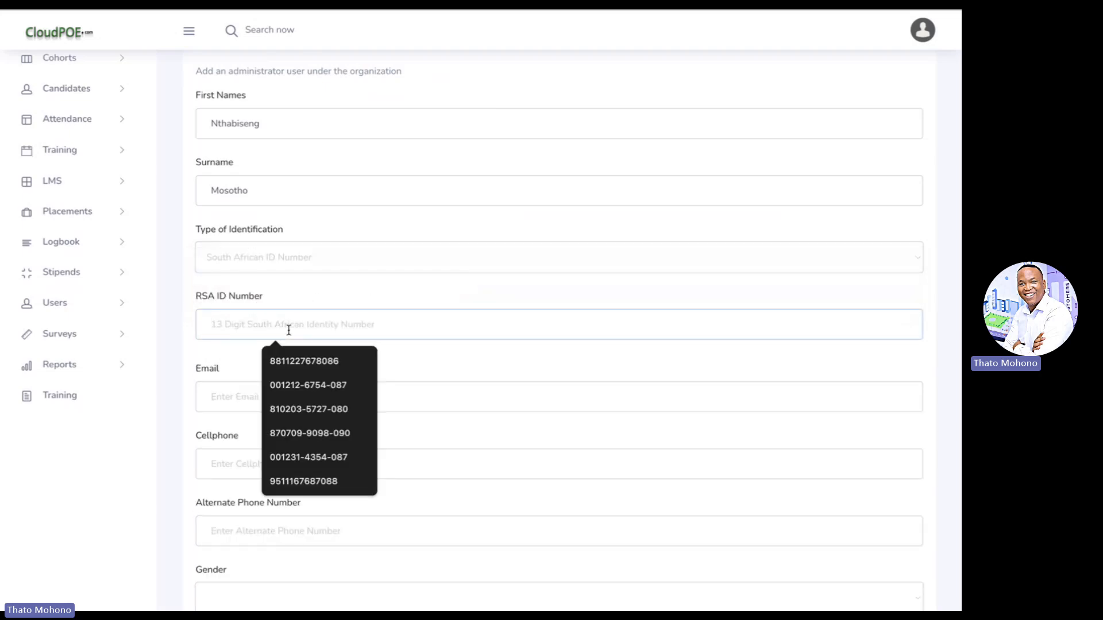
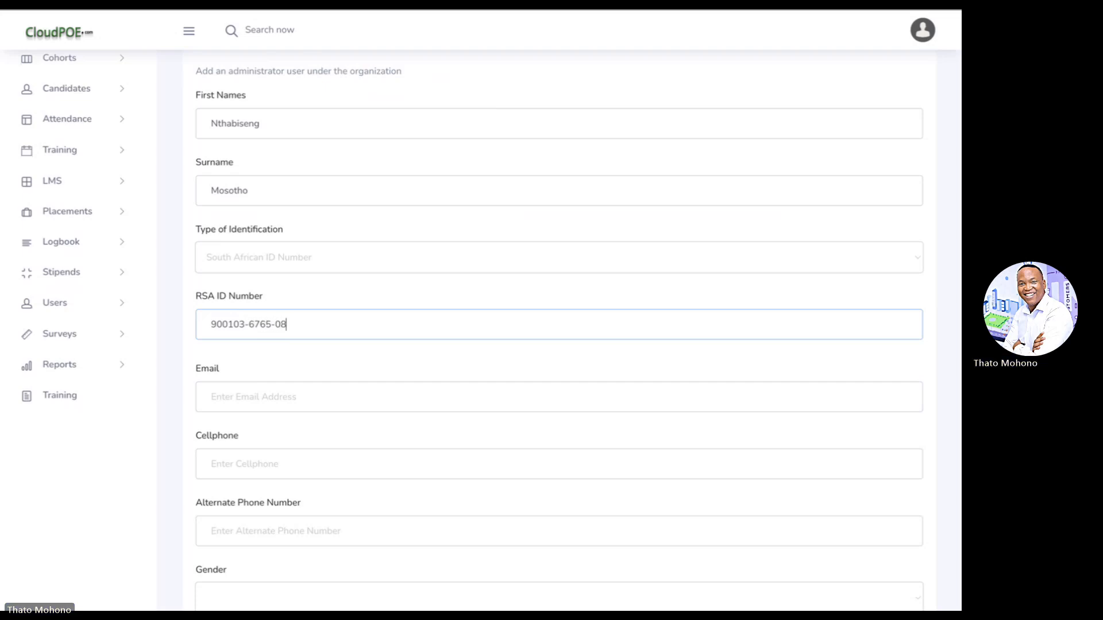
{"action": "key", "text": "Tab"}
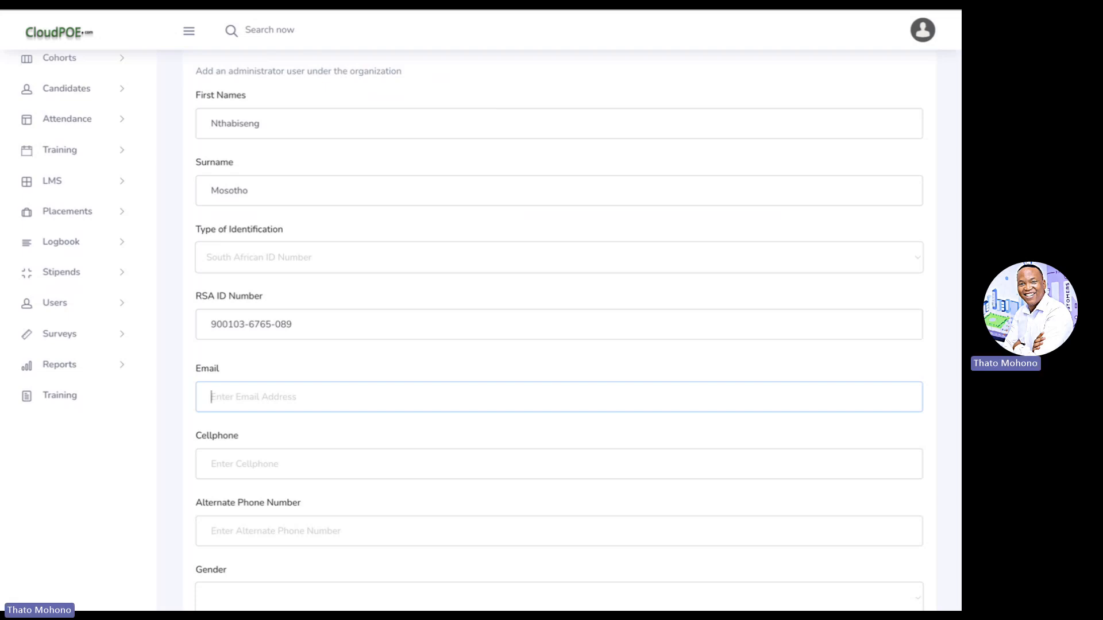
- Enter the user's e-mail address, cellphone number and alternate phone number
{"action": "scroll", "coordinate": [491, 327], "scroll_direction": "down", "scroll_amount": 1}
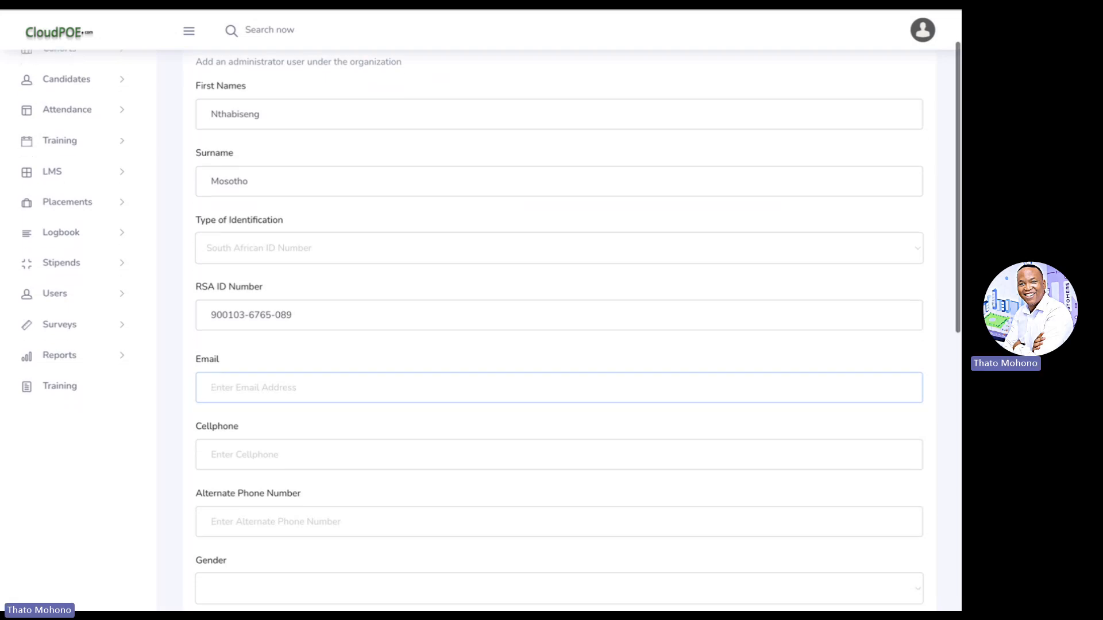
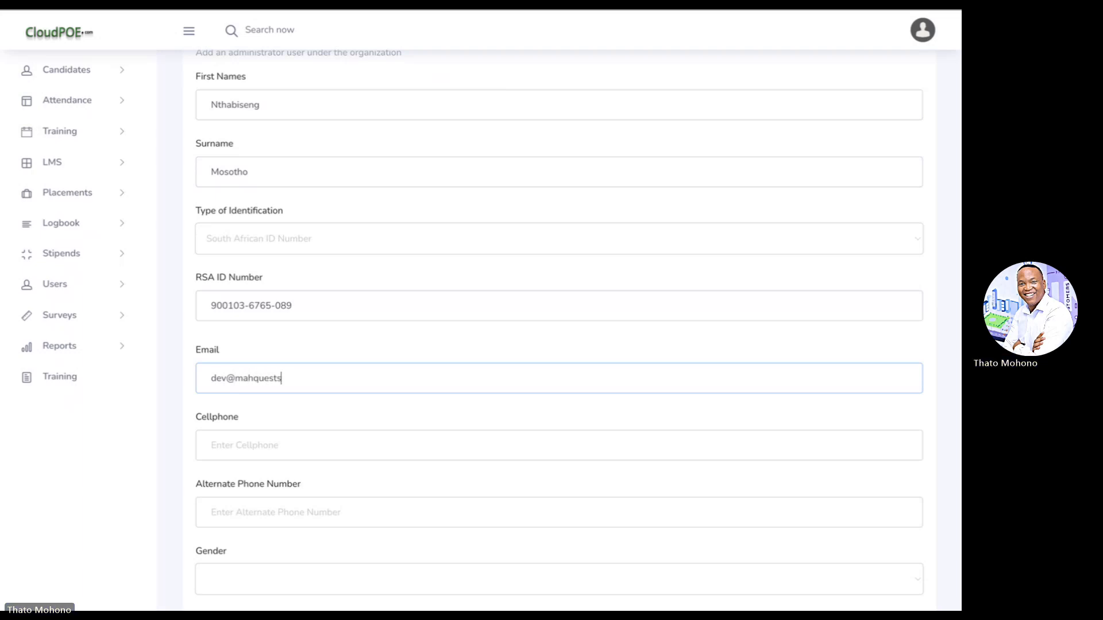
{"action": "scroll", "coordinate": [559, 322], "scroll_direction": "down", "scroll_amount": 1}
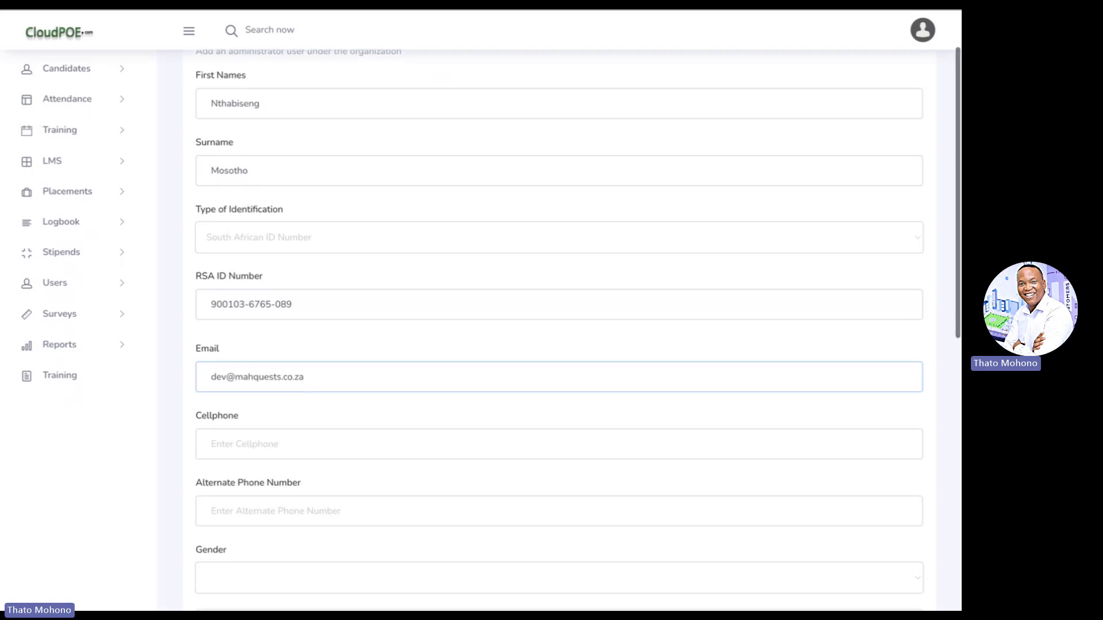
{"action": "left_click", "coordinate": [280, 373]}
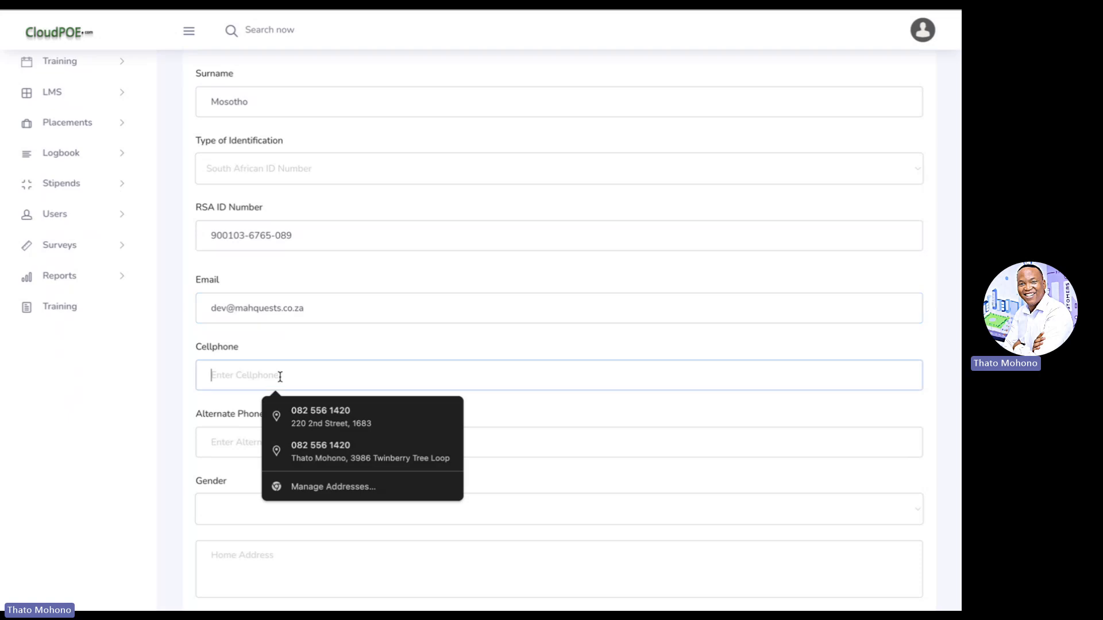
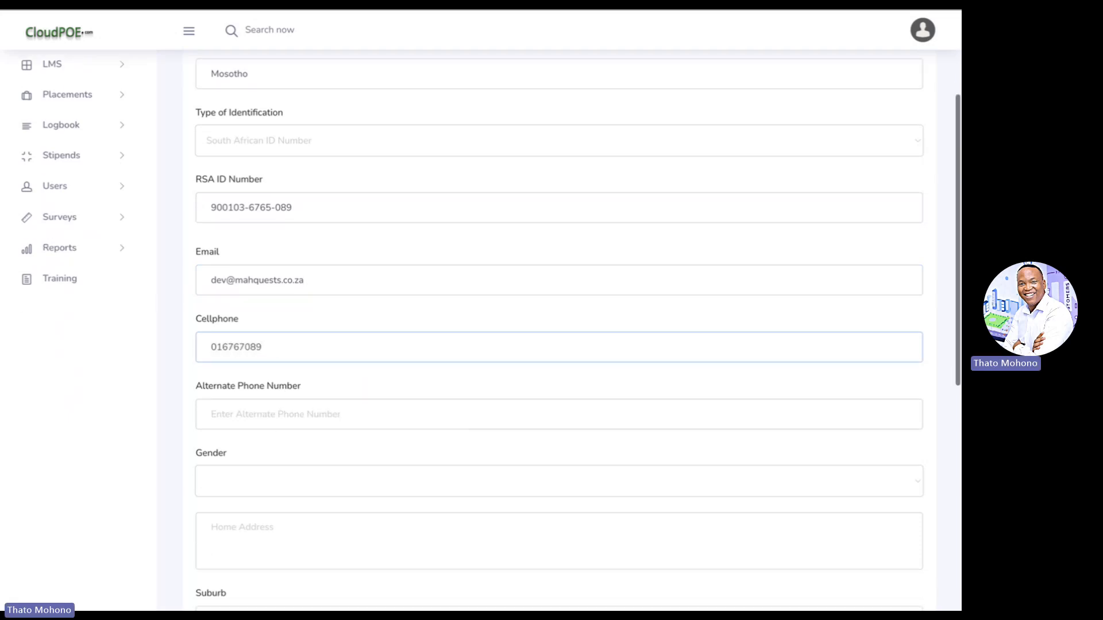
{"action": "scroll", "coordinate": [239, 457], "scroll_direction": "down", "scroll_amount": 1}
{"action": "type", "text": "0"}
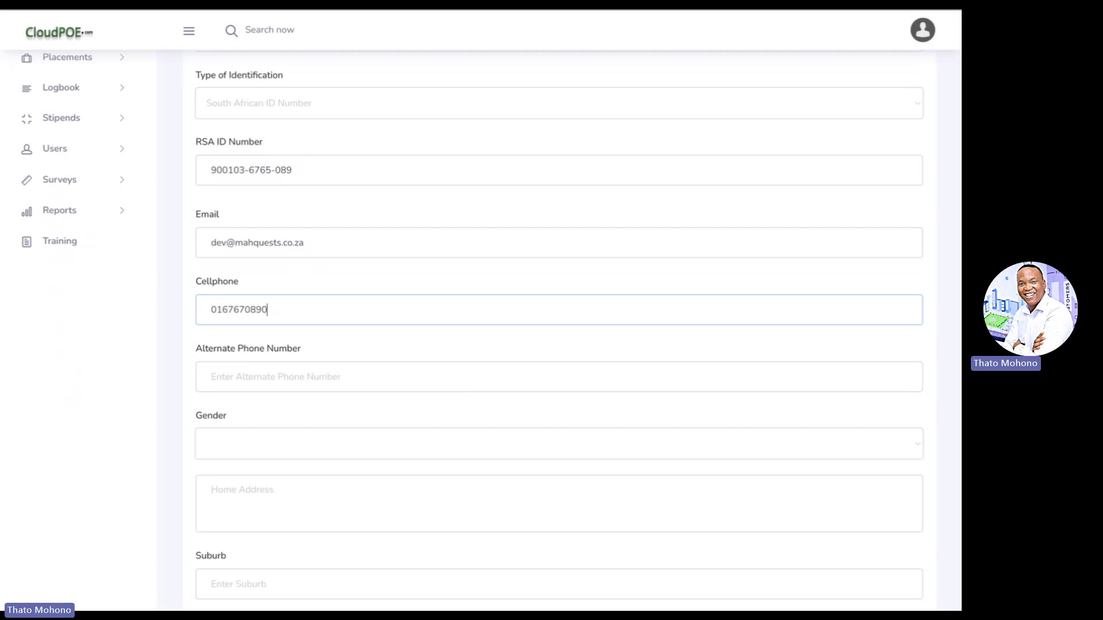
{"action": "left_click", "coordinate": [236, 377]}
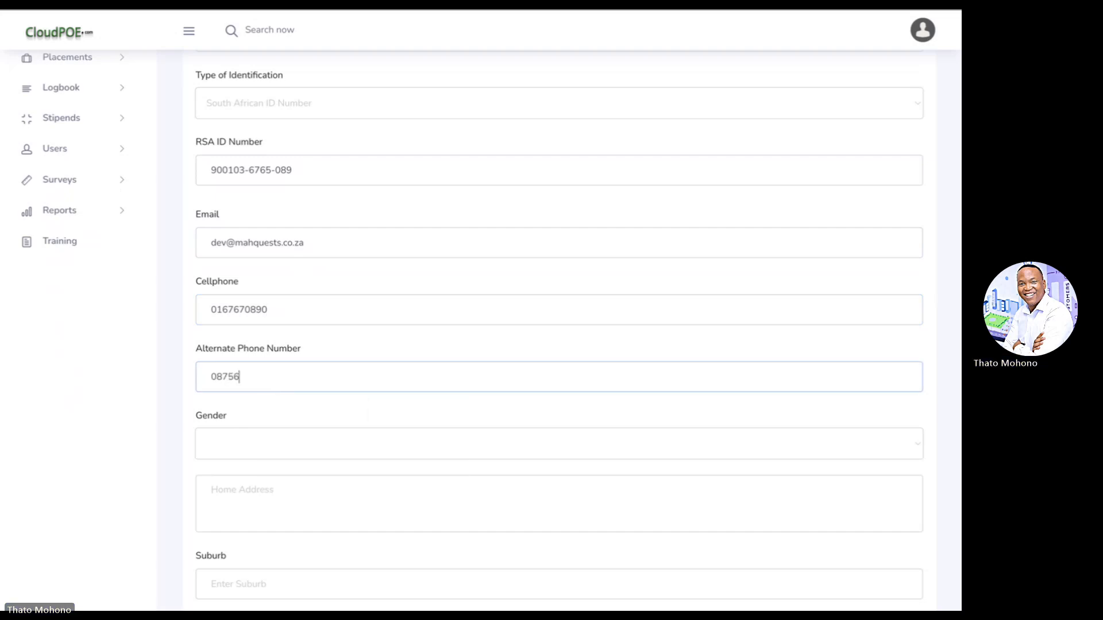
{"action": "scroll", "coordinate": [238, 391], "scroll_direction": "down", "scroll_amount": 1}
- Set the new user's gender to Female
{"action": "scroll", "coordinate": [238, 391], "scroll_direction": "down", "scroll_amount": 3}
{"action": "left_click", "coordinate": [255, 306]}
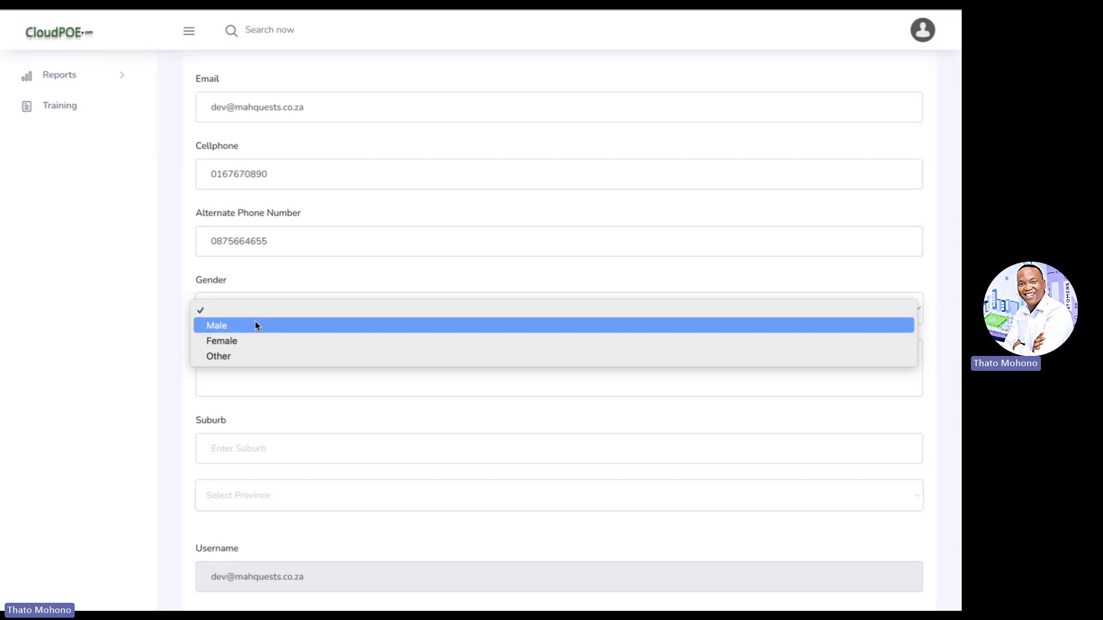
{"action": "left_click", "coordinate": [255, 326]}
{"action": "scroll", "coordinate": [256, 327], "scroll_direction": "down", "scroll_amount": 1}
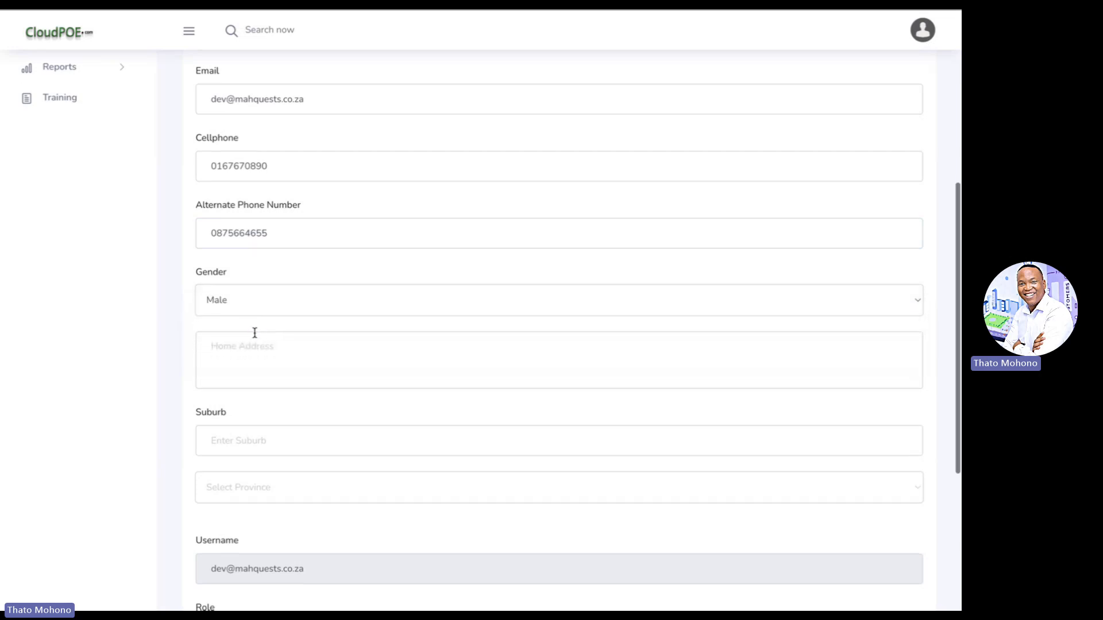
{"action": "left_click", "coordinate": [255, 298]}
{"action": "left_click", "coordinate": [254, 317]}
- Enter the user's home street address and pick the suggested suburb
{"action": "left_click", "coordinate": [252, 352]}
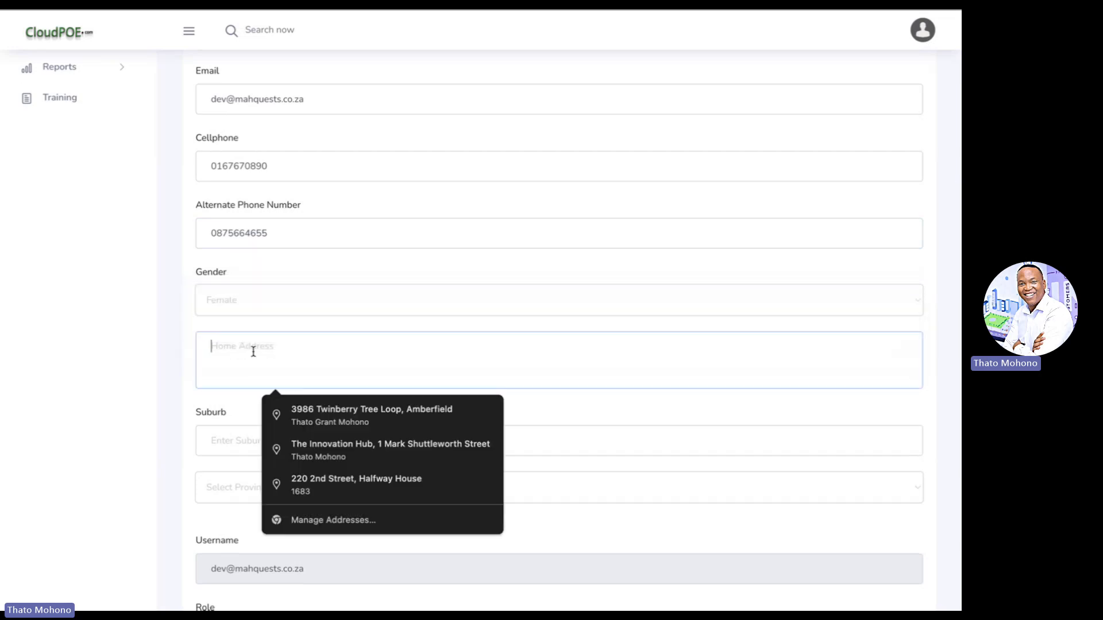
{"action": "key", "text": "Tab"}
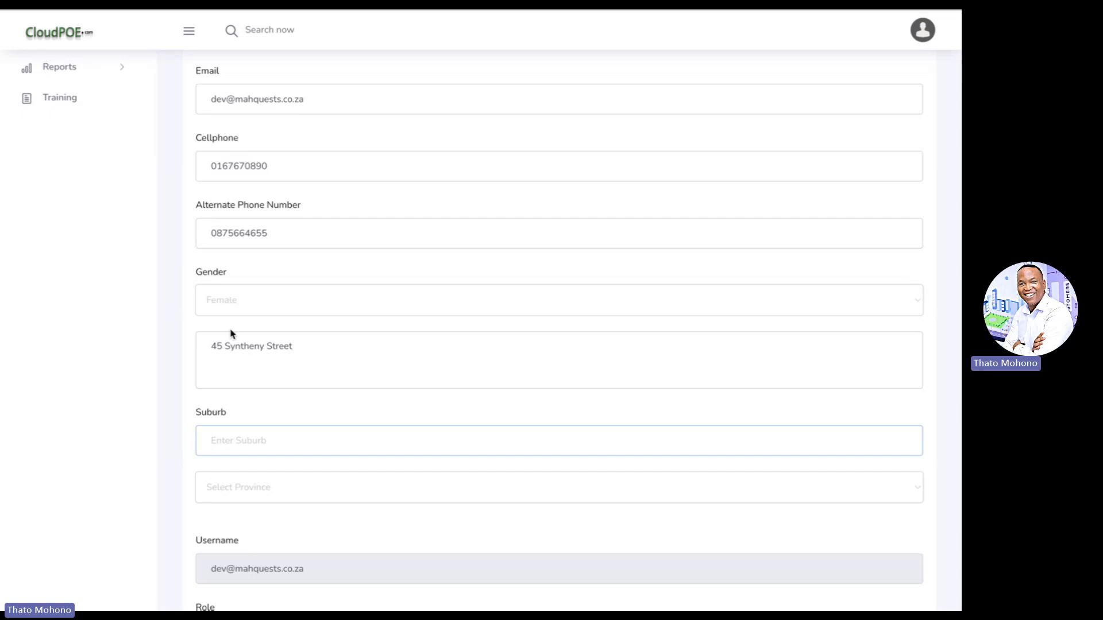
{"action": "type", "text": "Sand"}
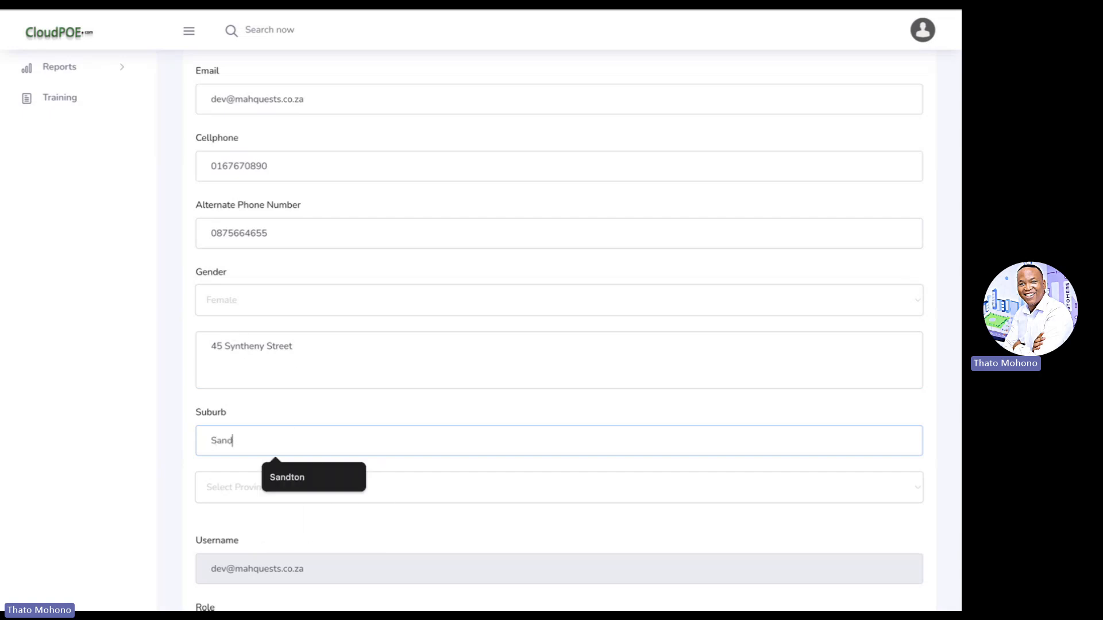
{"action": "key", "text": "Down"}
{"action": "key", "text": "Return"}
{"action": "scroll", "coordinate": [283, 419], "scroll_direction": "down", "scroll_amount": 3}
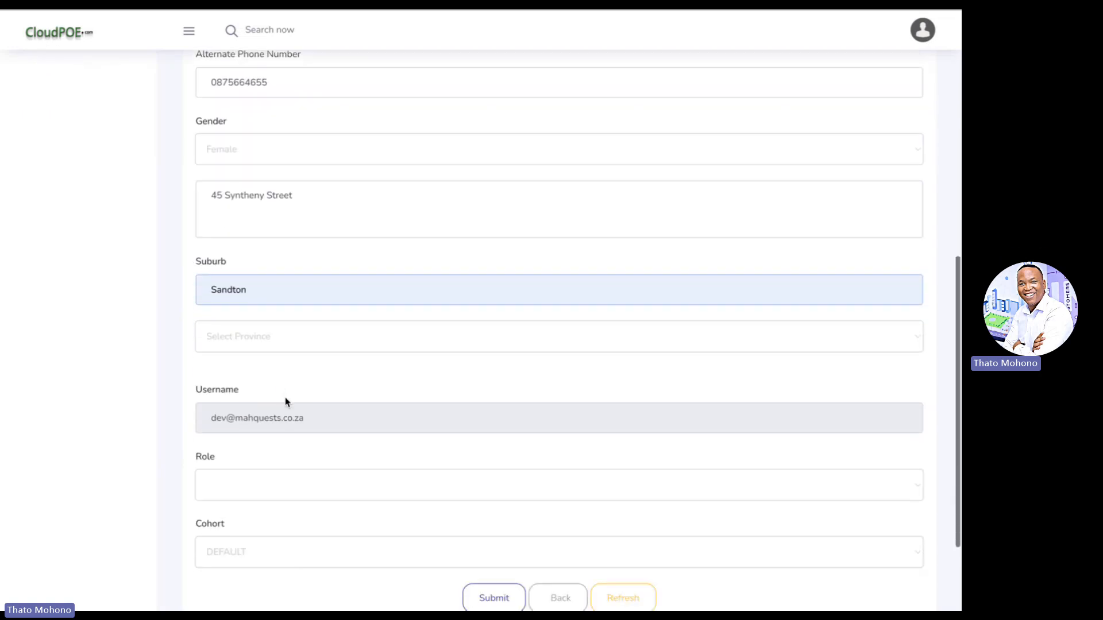
- Set province Gauteng, district Johannesburg and municipality Johannesburg
{"action": "left_click", "coordinate": [299, 323]}
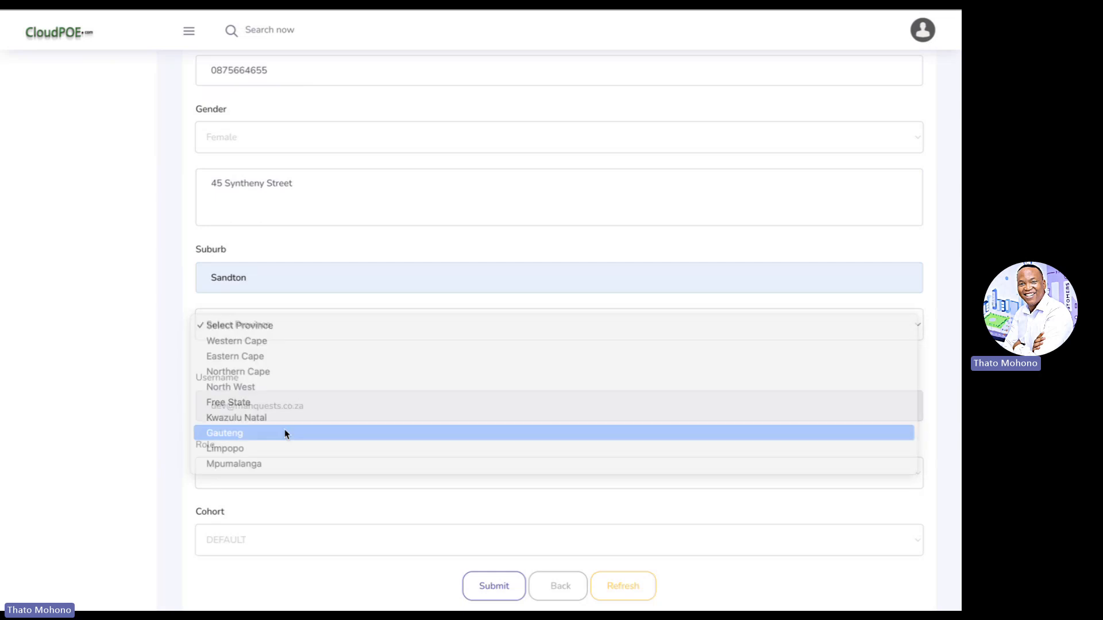
{"action": "left_click", "coordinate": [286, 434]}
{"action": "scroll", "coordinate": [285, 434], "scroll_direction": "down", "scroll_amount": 1}
{"action": "left_click", "coordinate": [306, 315]}
{"action": "left_click", "coordinate": [308, 331]}
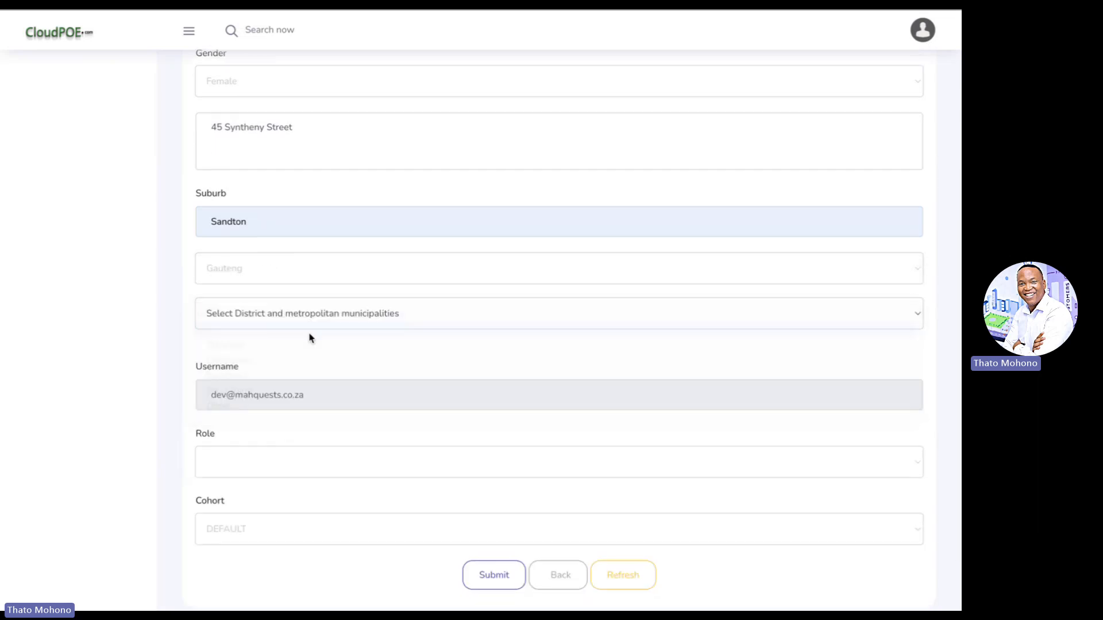
{"action": "scroll", "coordinate": [308, 338], "scroll_direction": "down", "scroll_amount": 1}
{"action": "left_click", "coordinate": [308, 336]}
{"action": "left_click", "coordinate": [308, 348]}
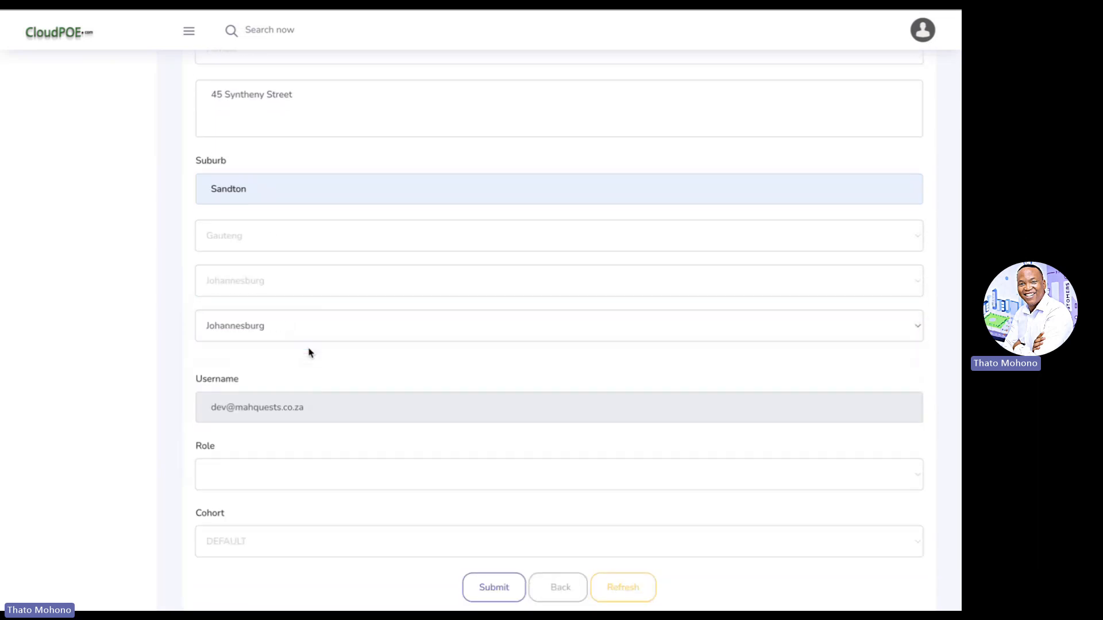
{"action": "scroll", "coordinate": [308, 352], "scroll_direction": "down", "scroll_amount": 2}
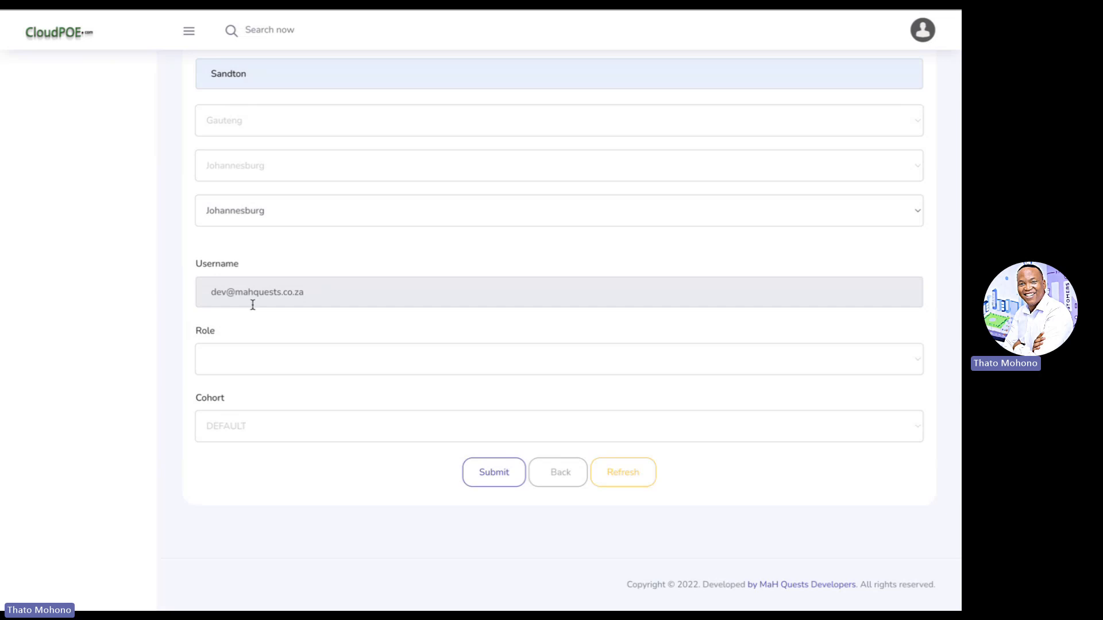
- Choose Instructor as the role and Demo Cohort Innovation as the cohort
{"action": "left_click", "coordinate": [241, 360]}
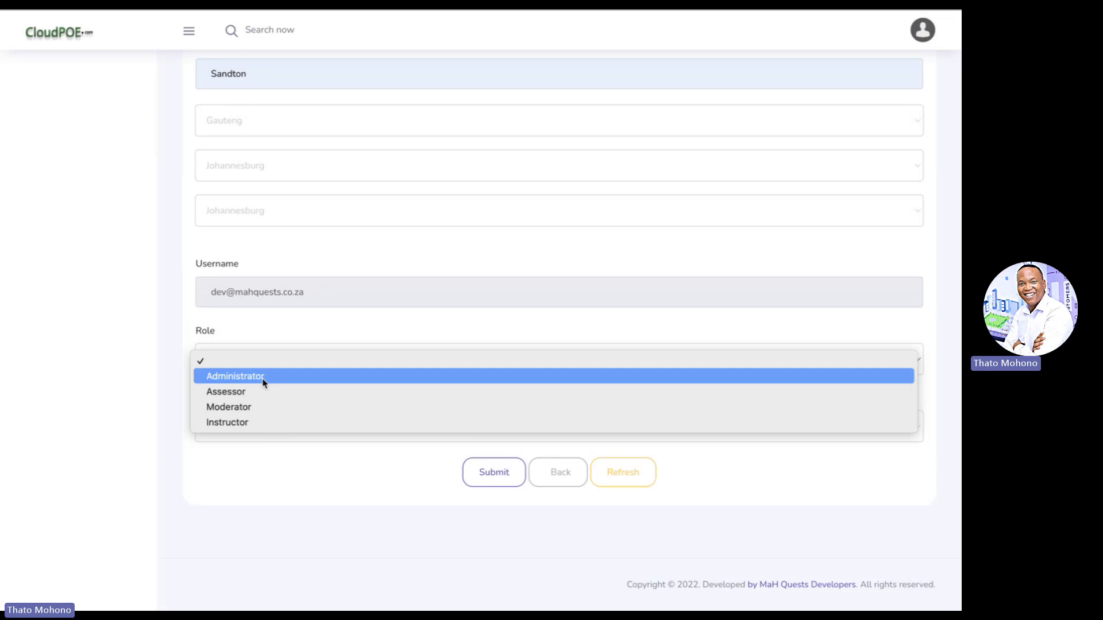
{"action": "left_click", "coordinate": [273, 424]}
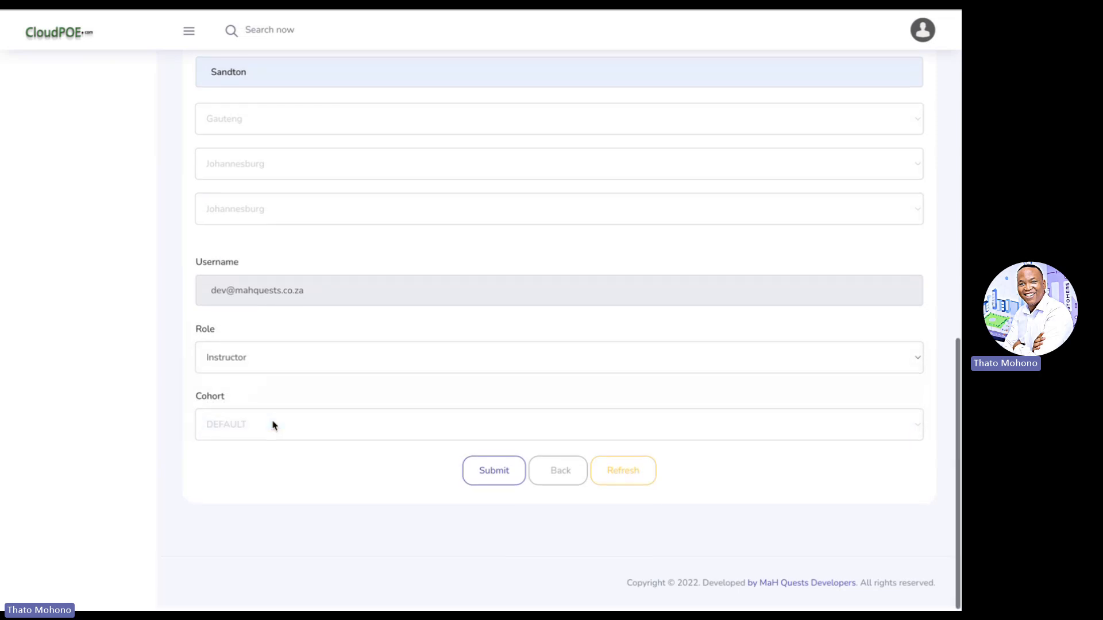
{"action": "left_click", "coordinate": [272, 425]}
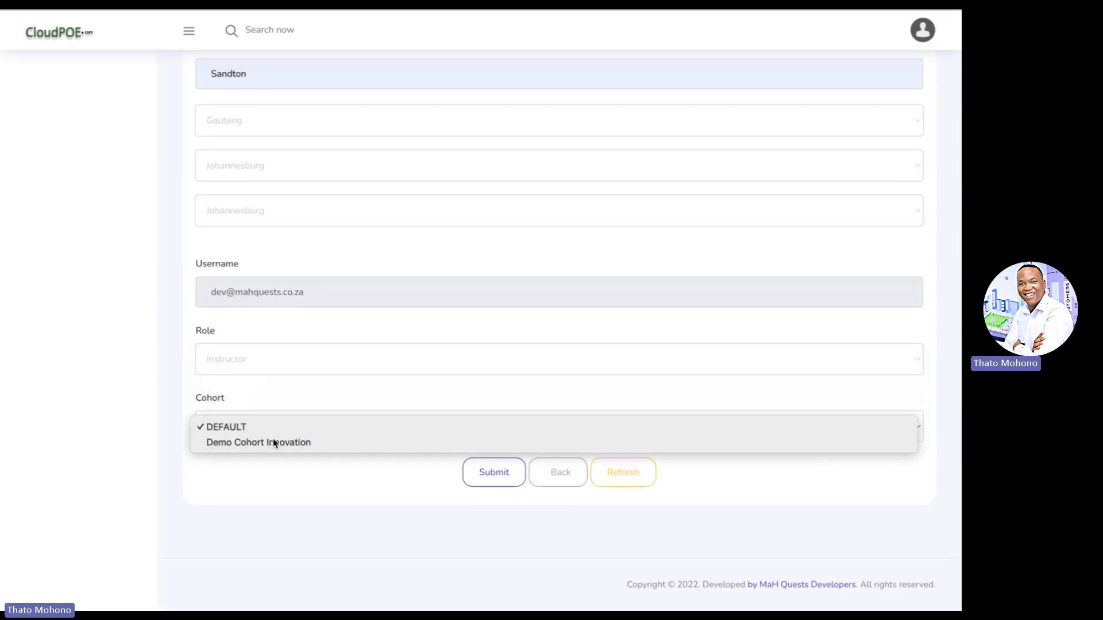
{"action": "left_click", "coordinate": [275, 443]}
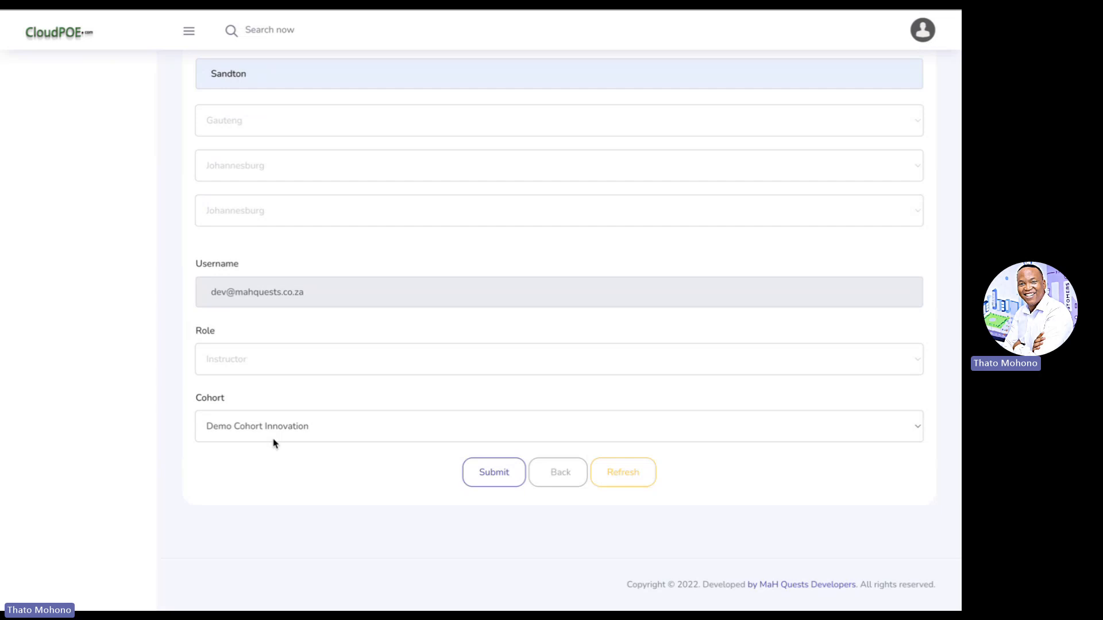
- Submit the new instructor so they appear under Registered Administrators, then switch to Preview
{"action": "left_click", "coordinate": [494, 478]}
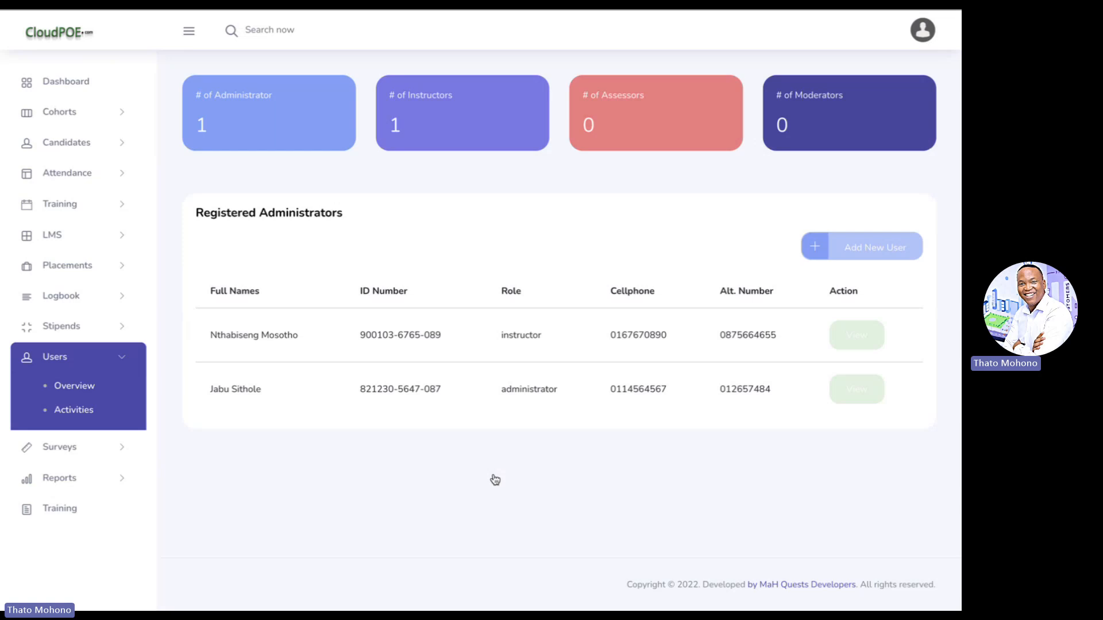
{"action": "key", "text": "super+Tab"}
{"action": "key", "text": "super+Tab"}
{"action": "key", "text": "super+Tab"}
{"action": "key", "text": "super+Tab"}
{"action": "key", "text": "super+Tab"}
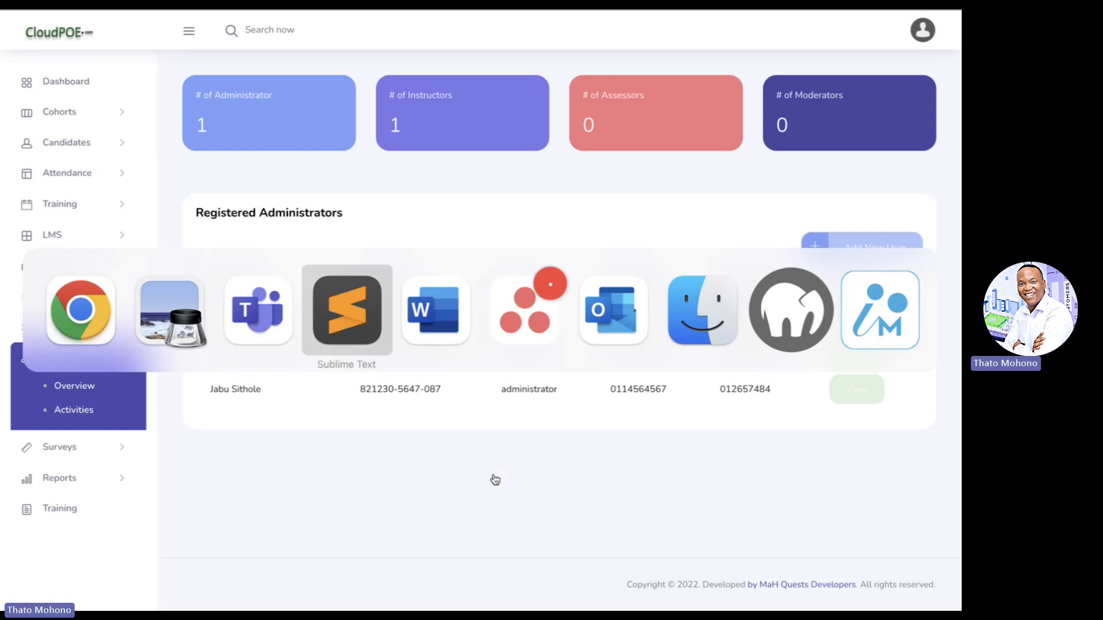
{"action": "key", "text": "super+shift+Tab"}
{"action": "key", "text": "super+shift+Tab"}
{"action": "key", "text": "super+shift+Tab"}
{"action": "key", "text": "super+shift+Tab"}
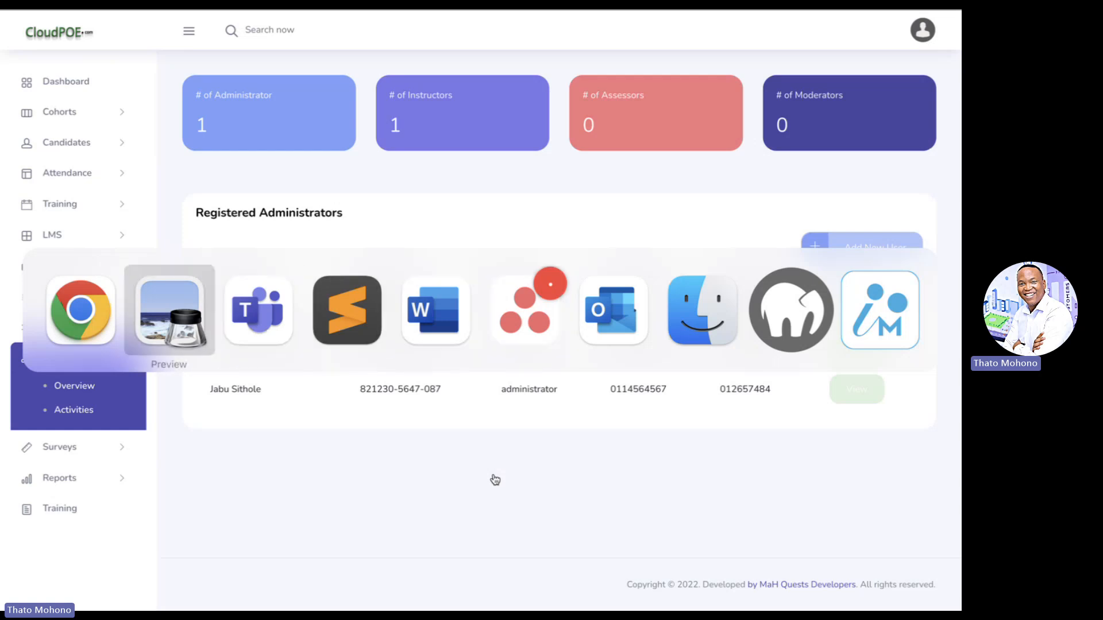